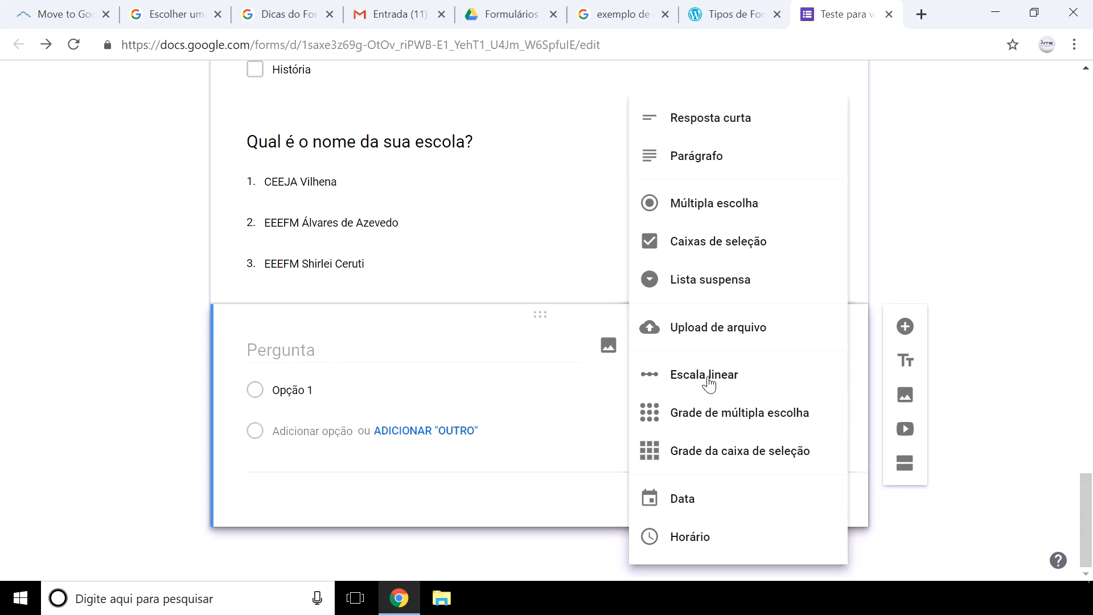
- Make the new question a linear scale (Escala linear) titled "Qual é o seu grau de interesse pelo curso?"
left_click(709, 386)
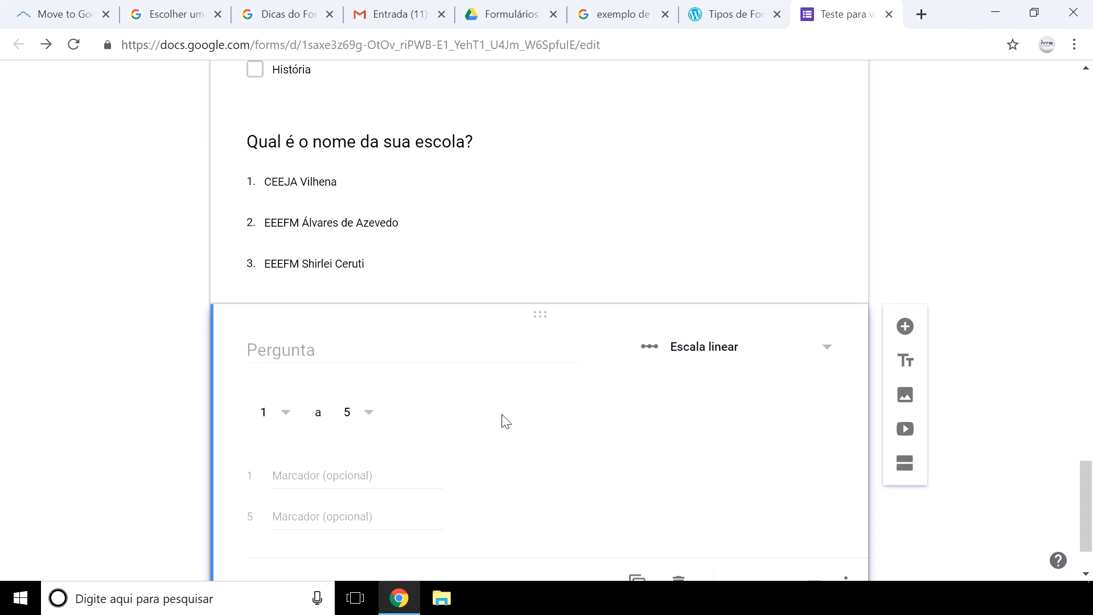
left_click(361, 355)
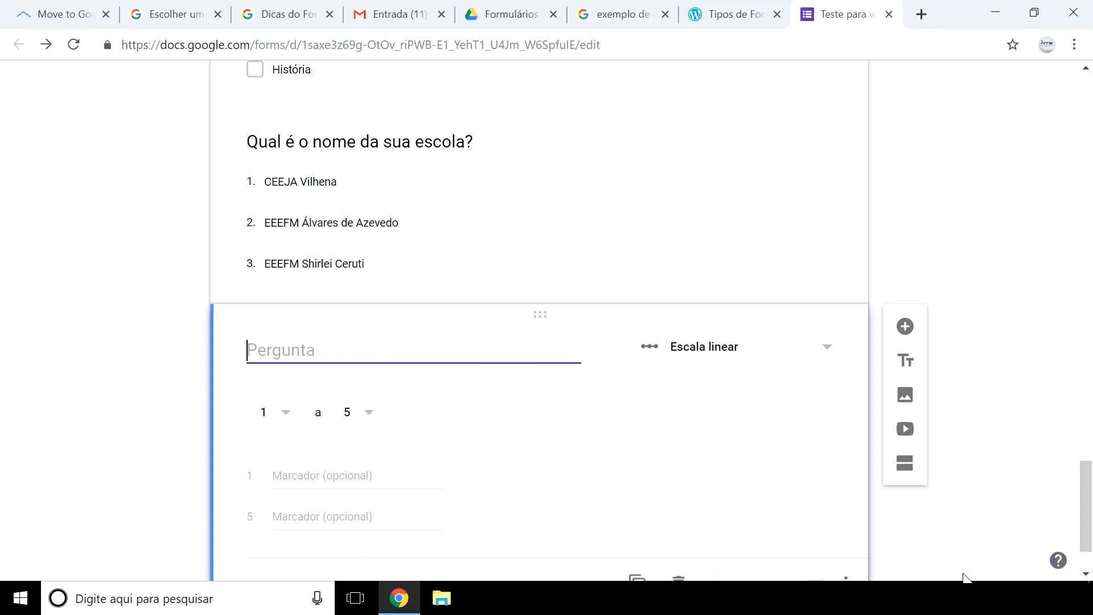
type("Qual é o seu grau de interesse pelo curso?")
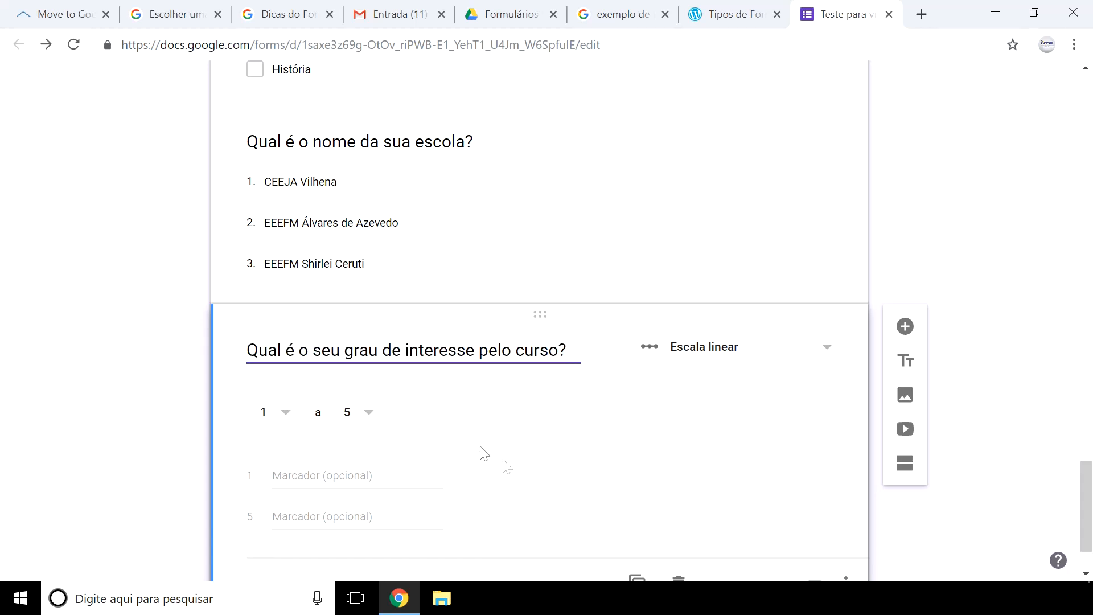
- Choose 1 as the lowest and 5 as the highest value of the linear scale
scroll(454, 430, "down", 2)
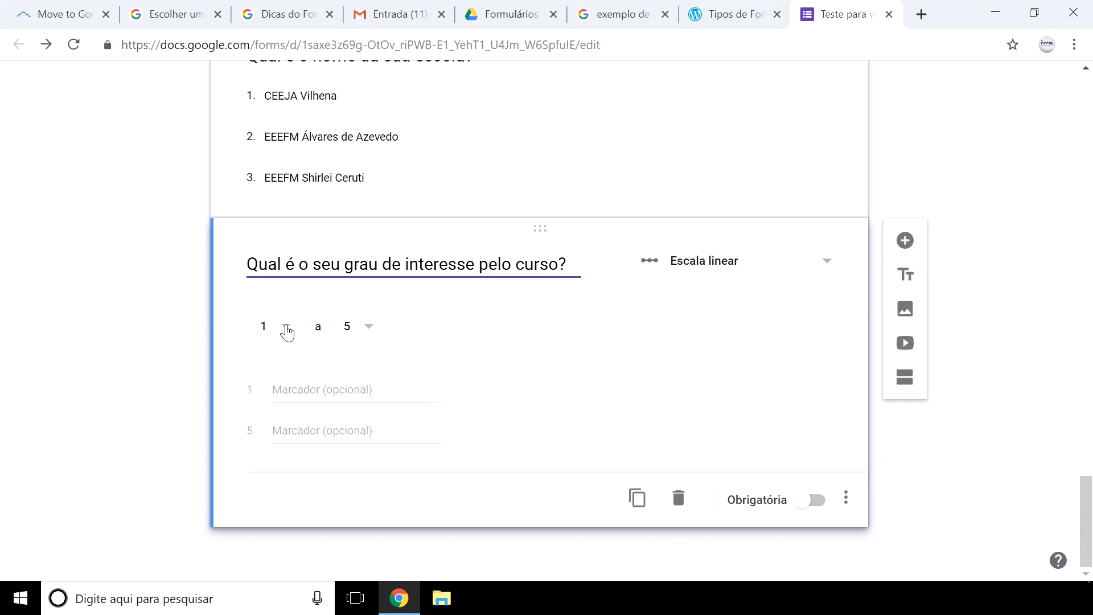
left_click(286, 328)
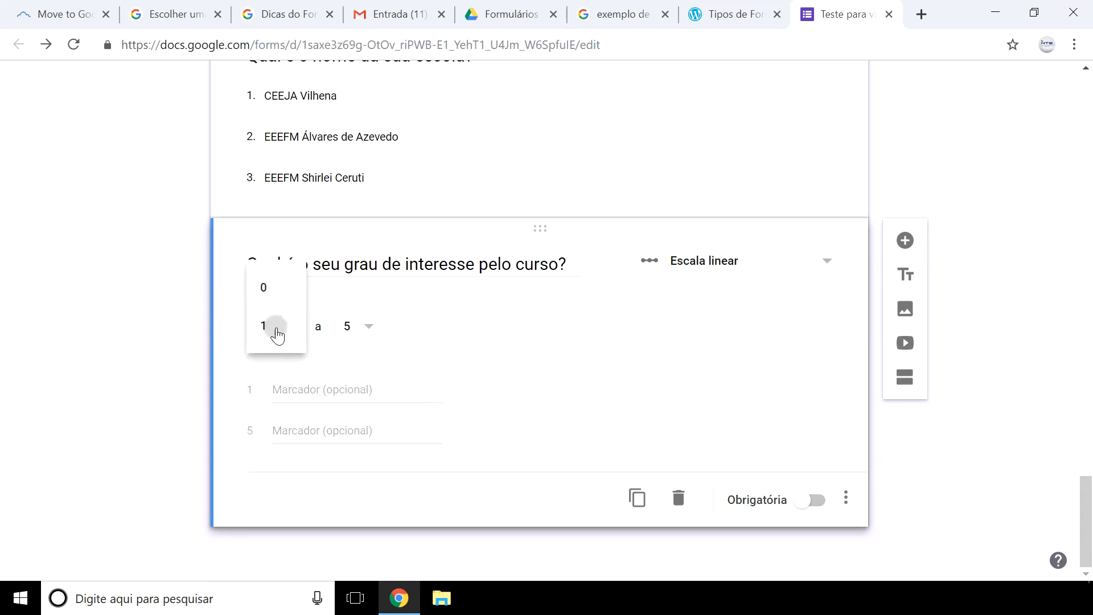
left_click(274, 331)
left_click(368, 333)
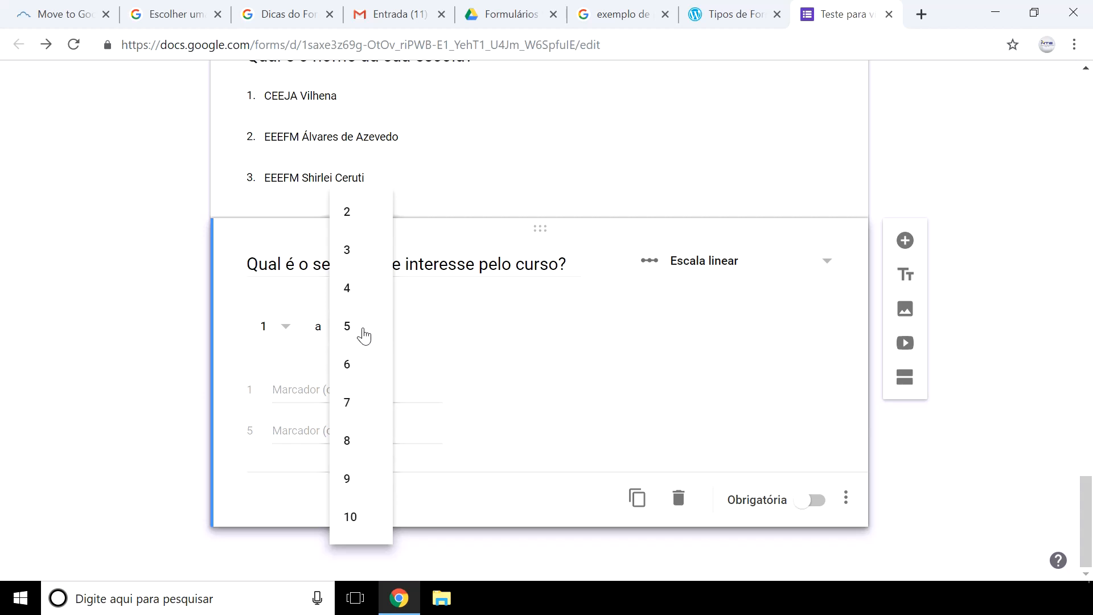
left_click(364, 336)
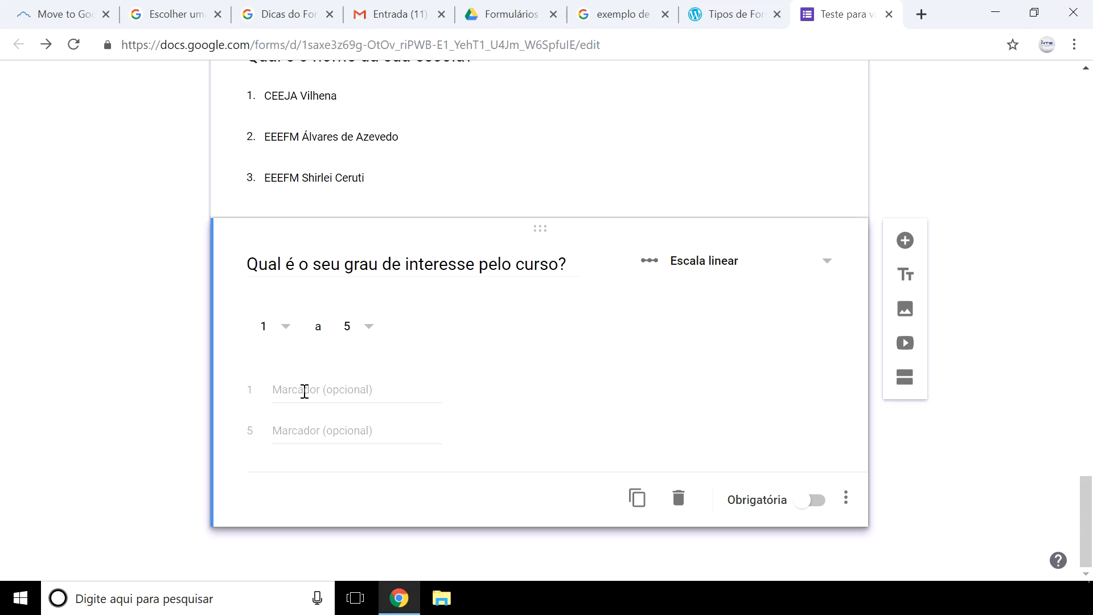
- Label scale value 1 "Nenhum interesse" and value 5 "Muito interesse"
left_click(304, 391)
type("Nenhum interesse")
left_click(321, 432)
type("Mui")
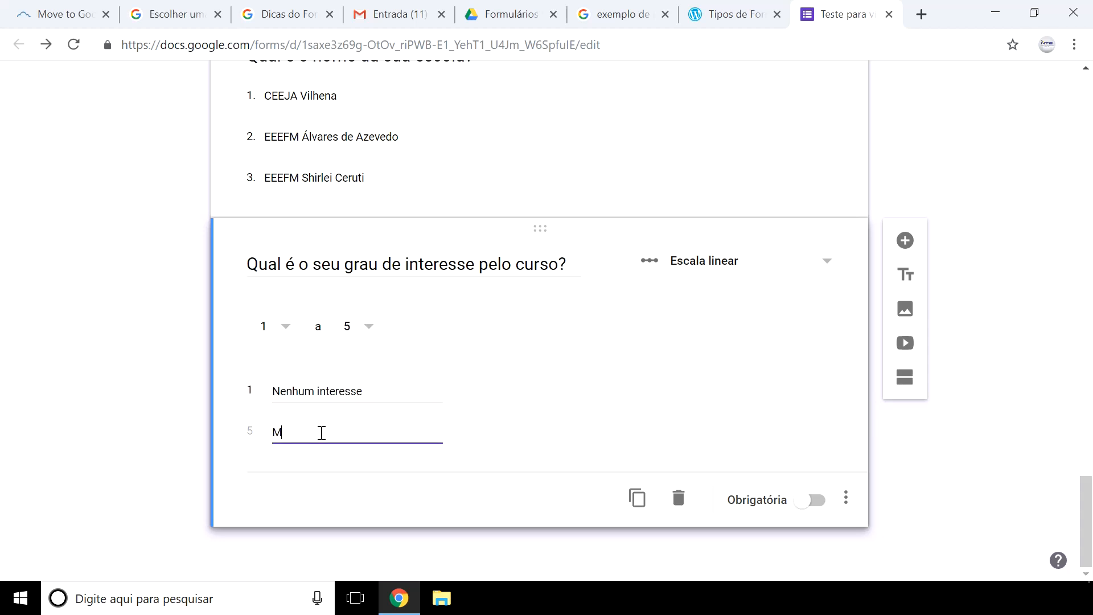
type("t")
type("o interesse")
left_click(656, 430)
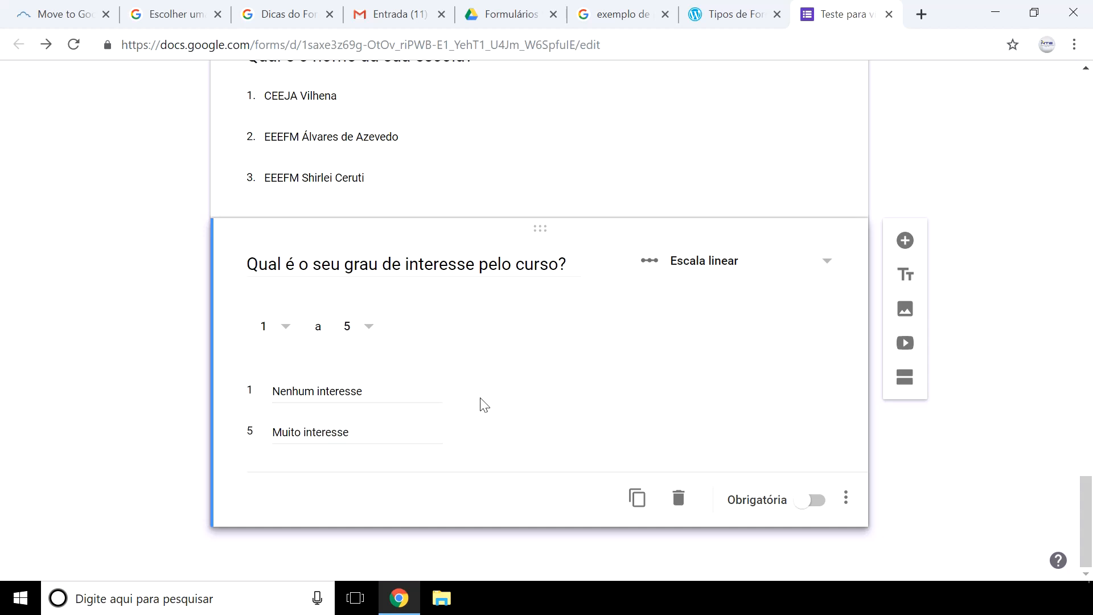
- Preview the form and examine the course-interest question with its scale values and end labels
scroll(517, 395, "up", 20)
left_click(830, 91)
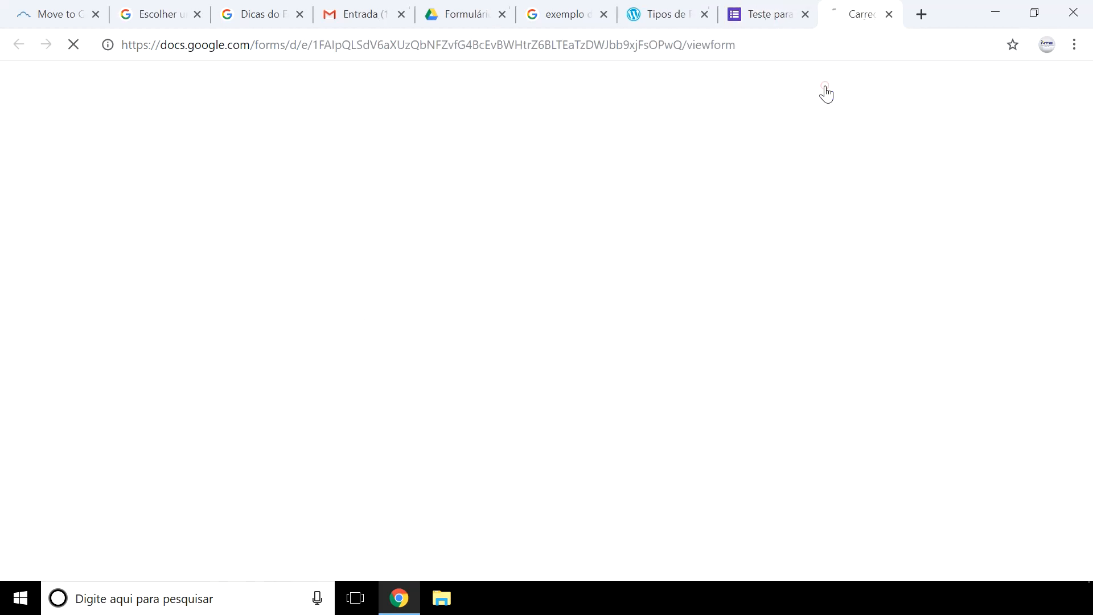
scroll(698, 325, "down", 15)
scroll(698, 322, "down", 13)
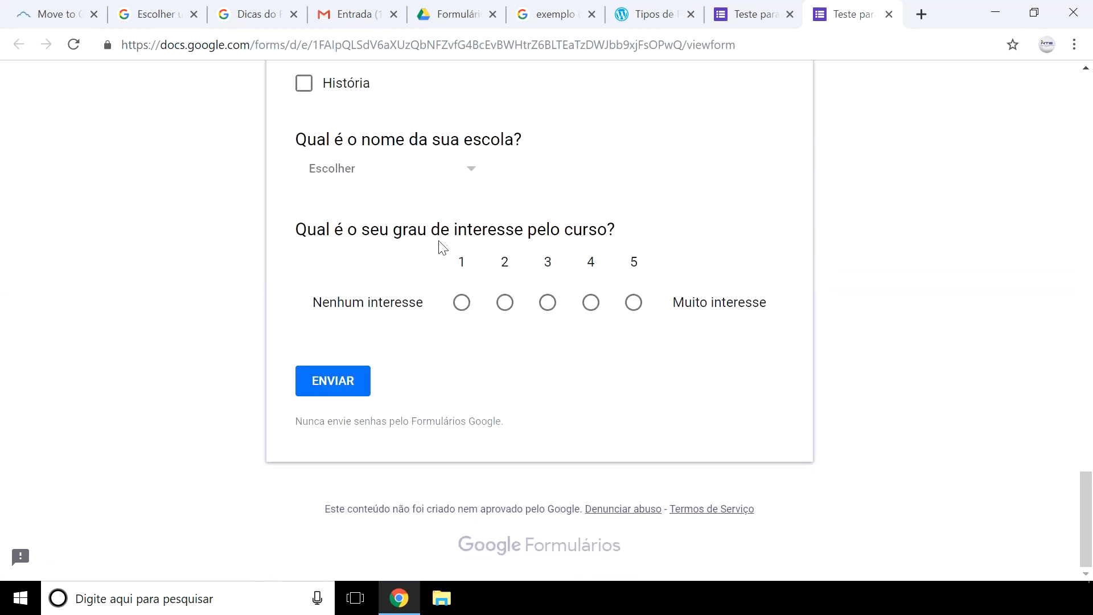
left_click_drag(307, 229, 616, 229)
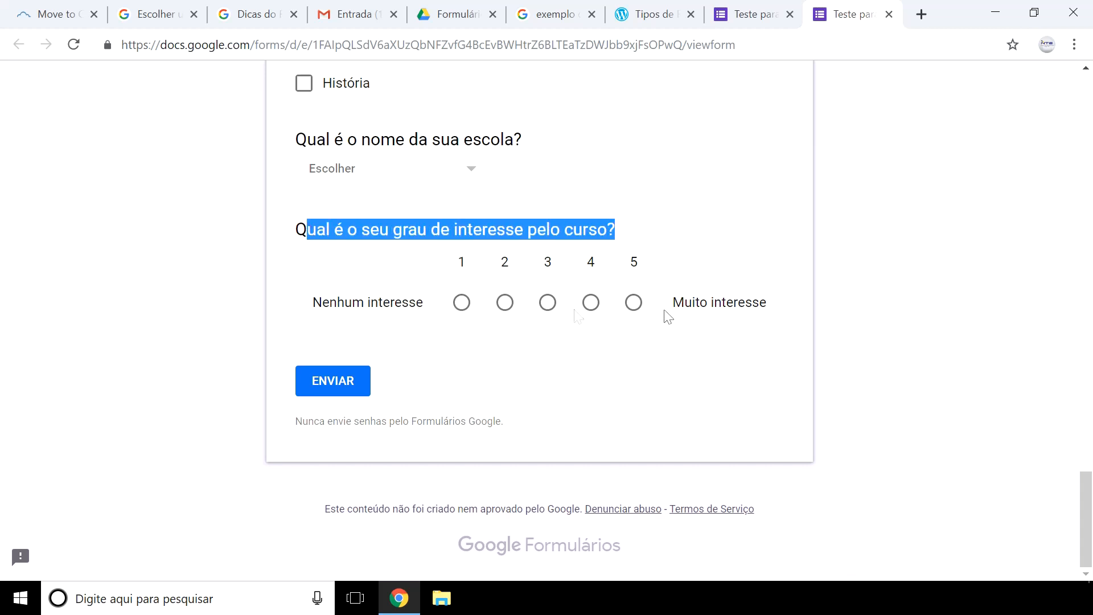
left_click(472, 325)
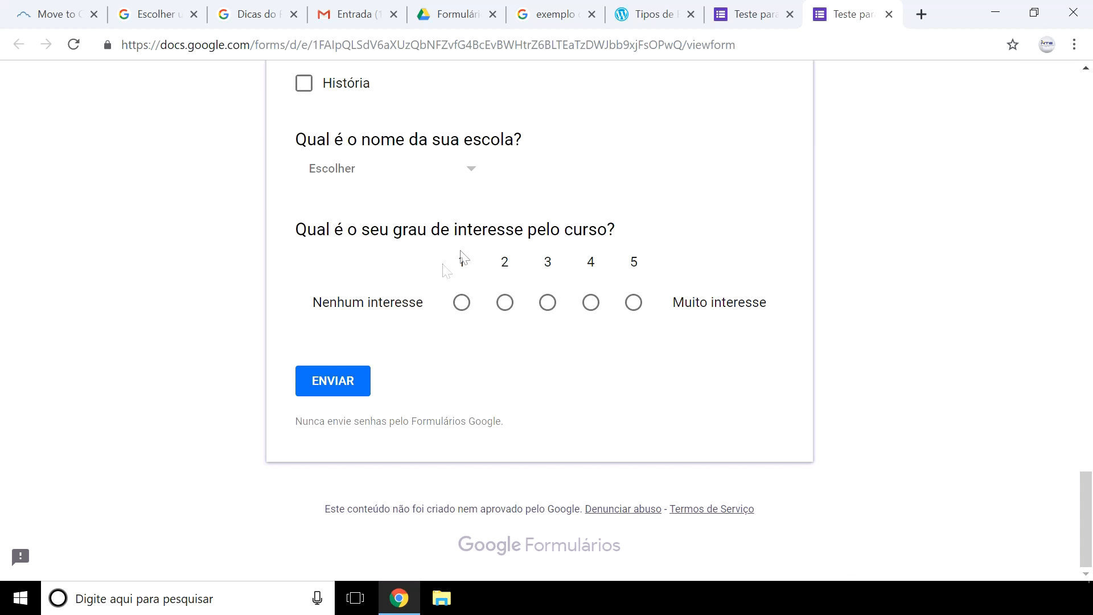
left_click_drag(316, 302, 421, 306)
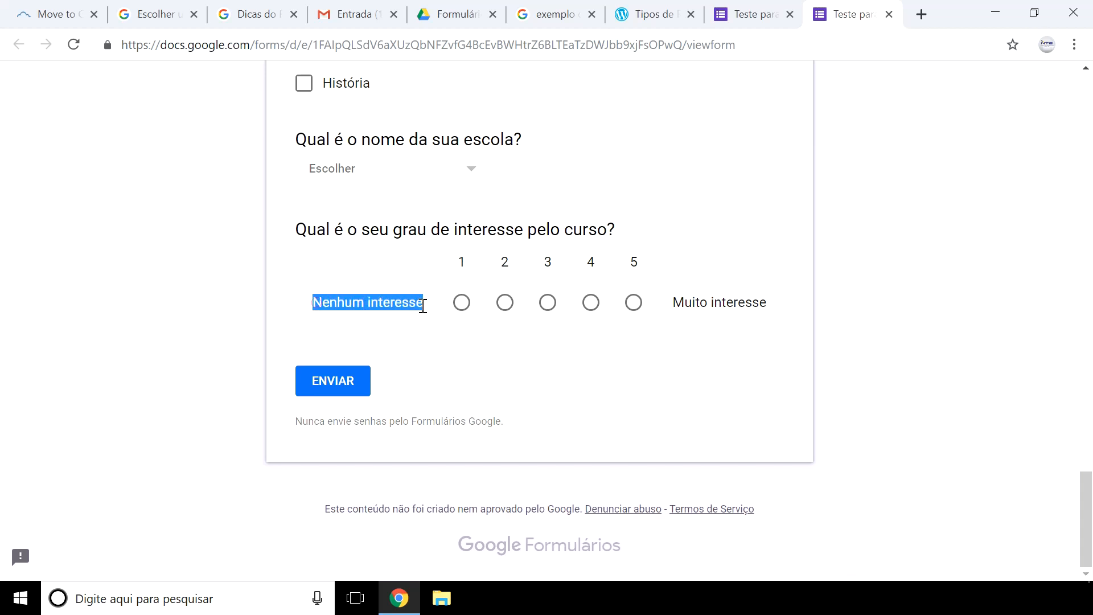
- Try out the answers of the course-interest scale, ending on 3, and close the preview without submitting
left_click(508, 304)
left_click(462, 307)
left_click(509, 308)
left_click(591, 308)
left_click(637, 309)
left_click(548, 303)
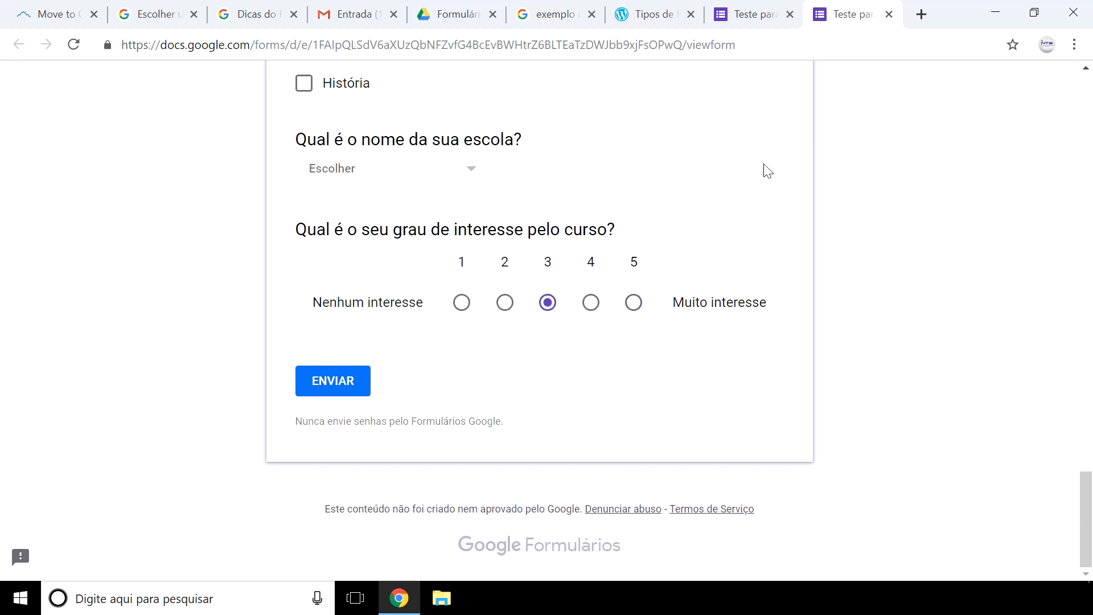
left_click(889, 14)
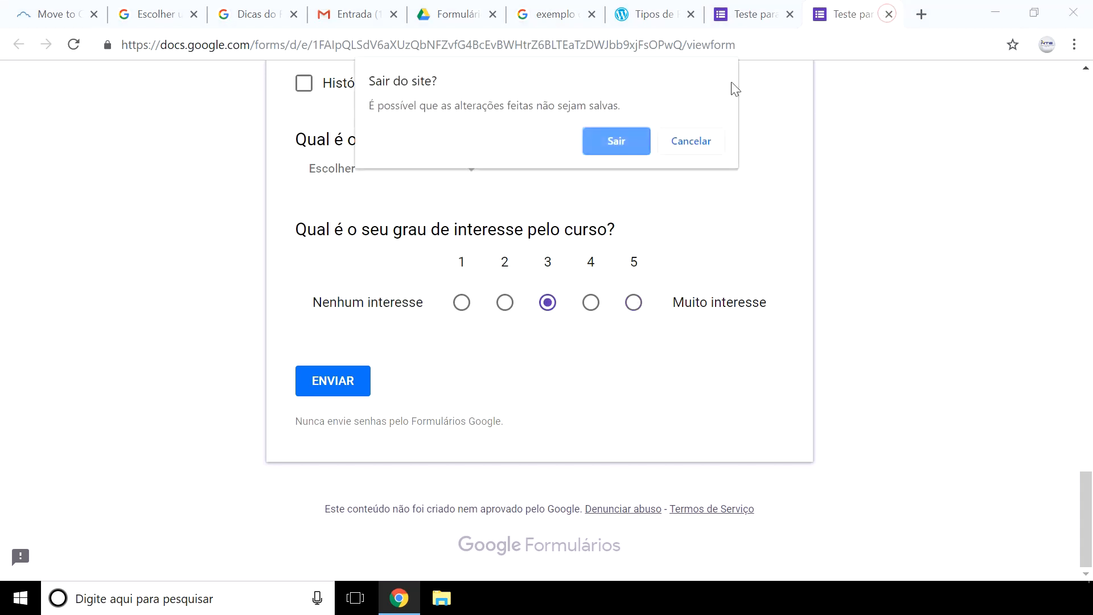
left_click(615, 141)
- Turn the required-answer setting of the course-interest question on and back off
scroll(534, 278, "down", 10)
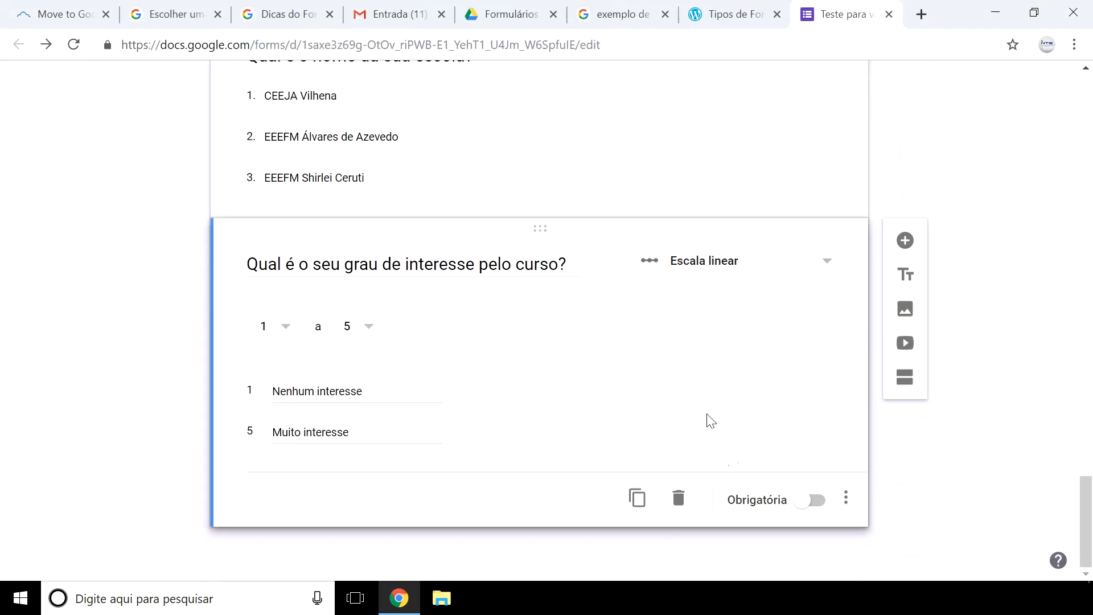
left_click(814, 502)
left_click(808, 502)
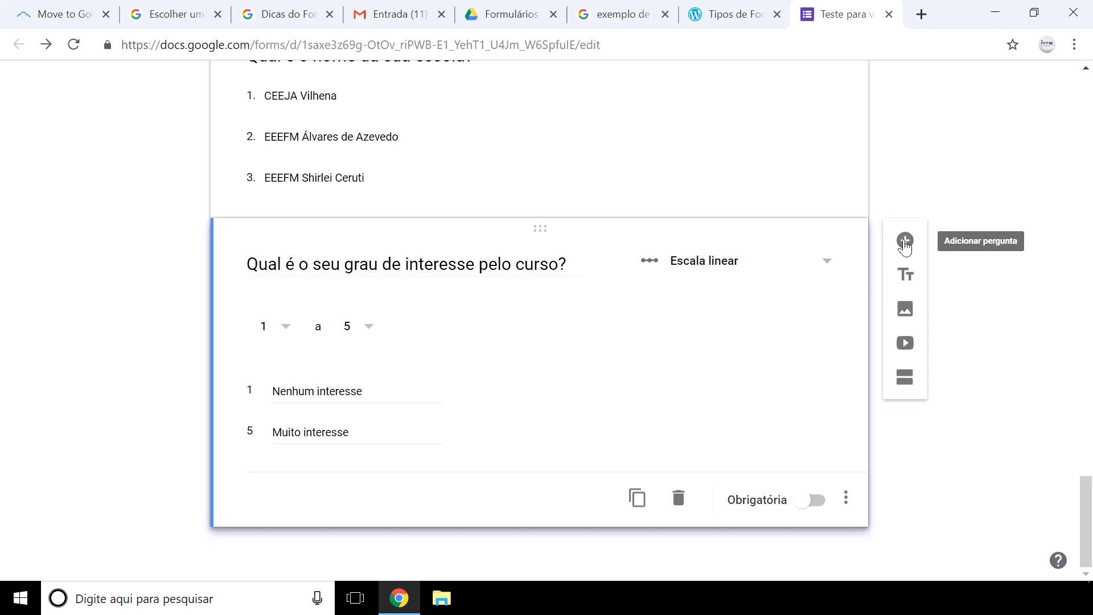
- Add a multiple-choice grid question (Grade de múltipla escolha) titled "Qual é o seu grau de interesse pelos assuntos:"
left_click(905, 241)
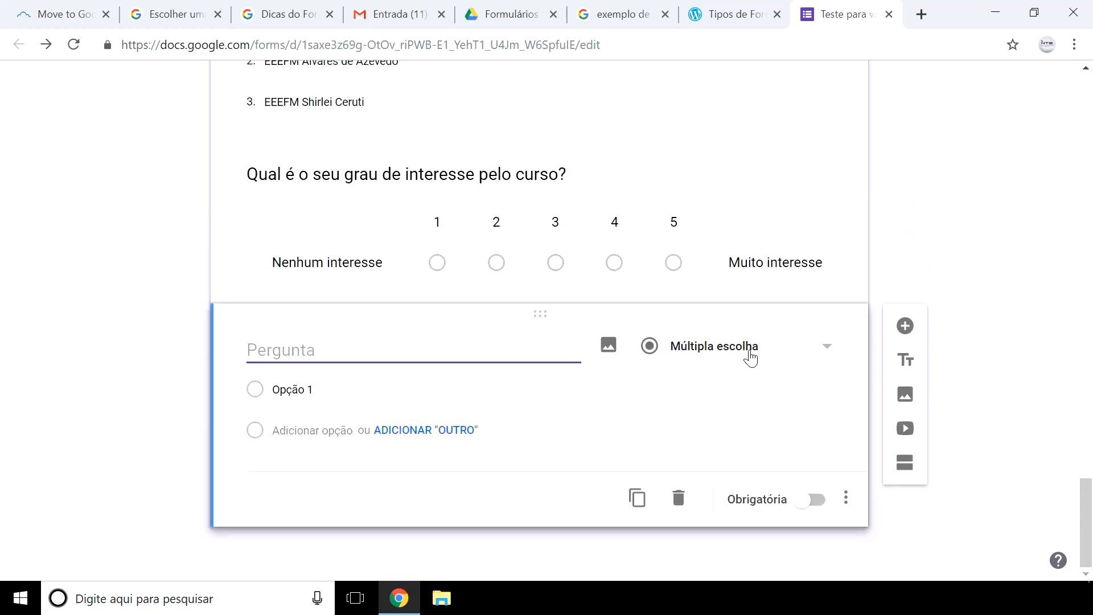
left_click(752, 356)
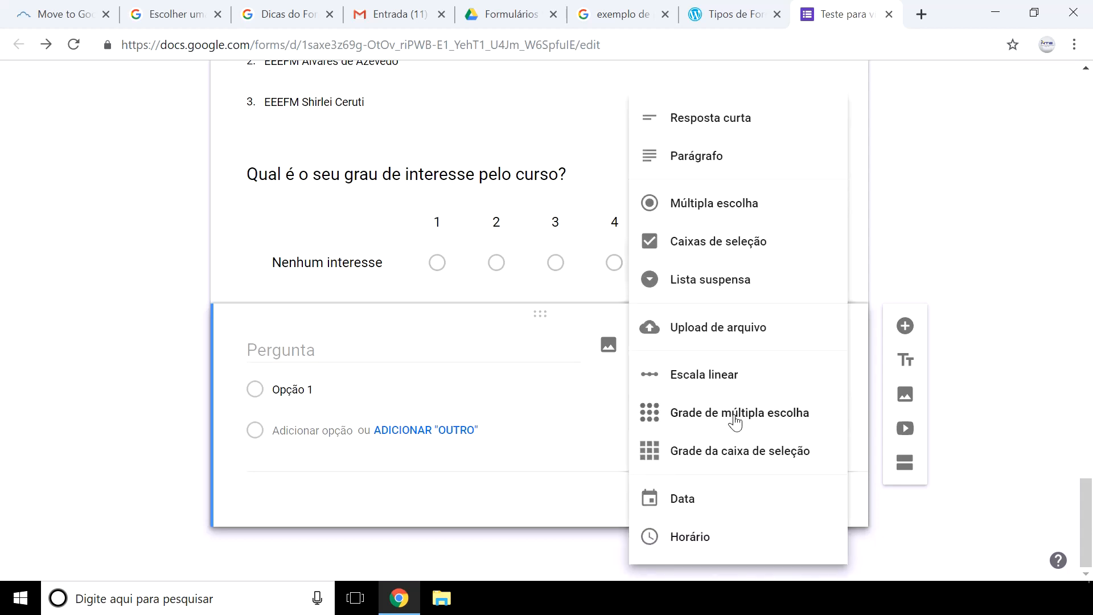
left_click(734, 422)
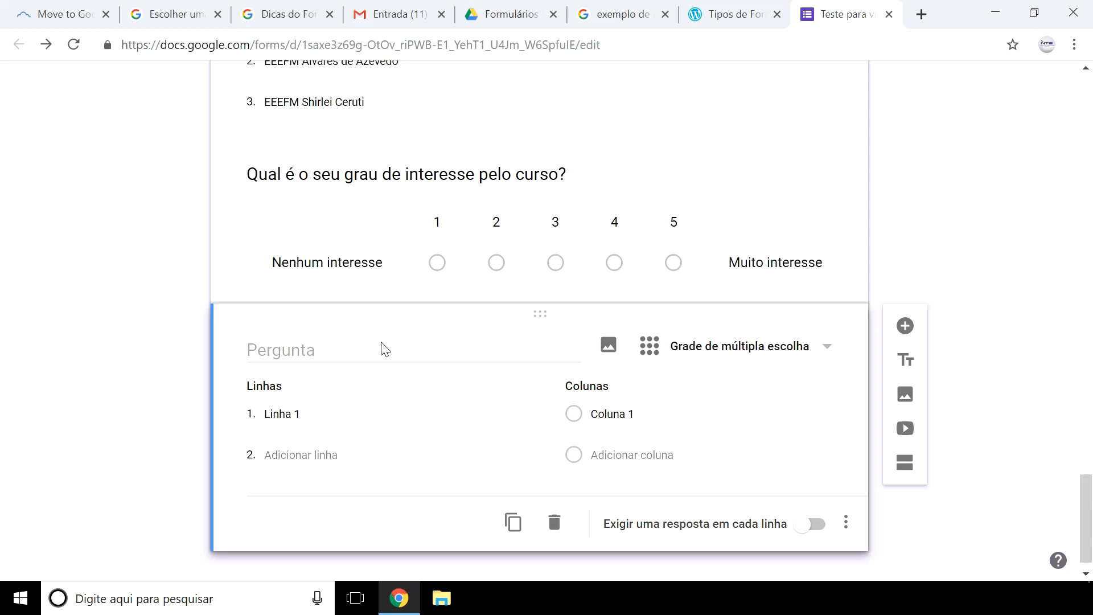
left_click(326, 356)
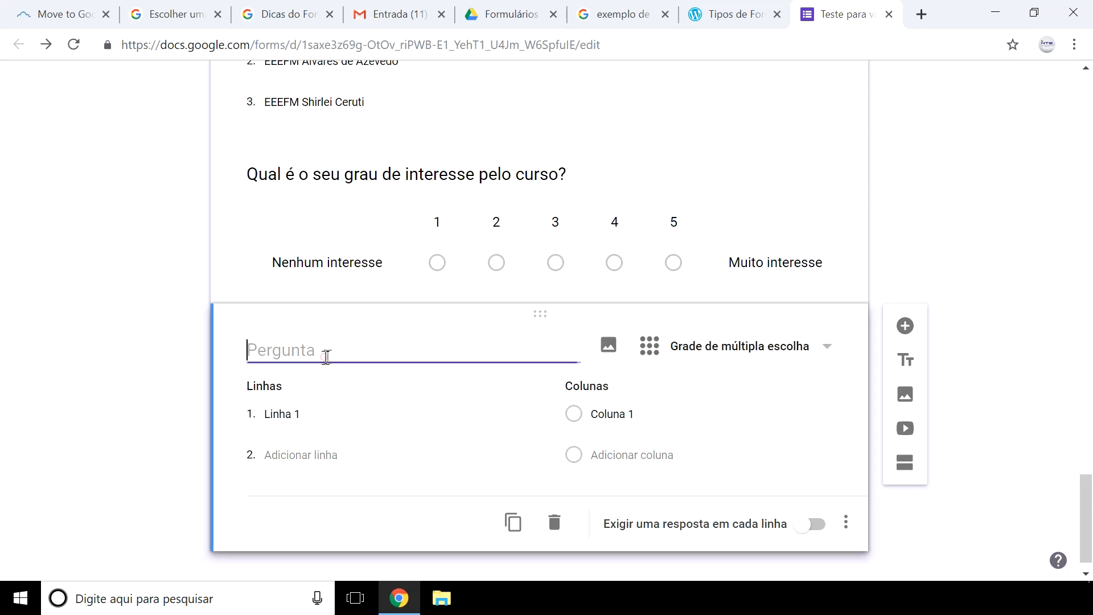
type("Q")
type("ual é o seu grau de interesse pelos assuntos:")
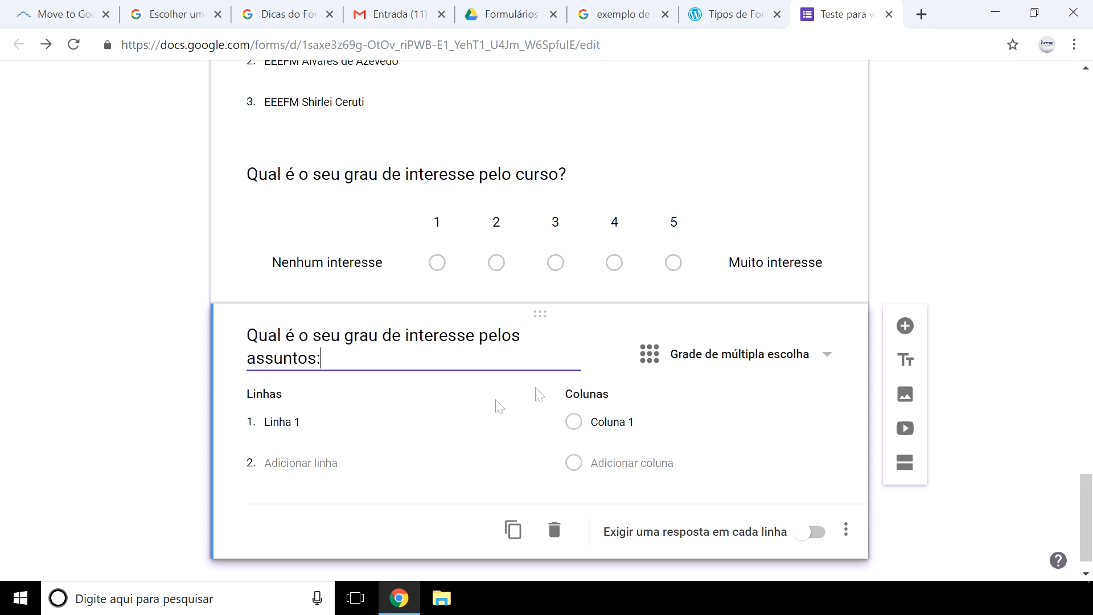
- Enter the grid rows "Filmes", "Séries", "Livros" and "Jornais"
left_click(292, 422)
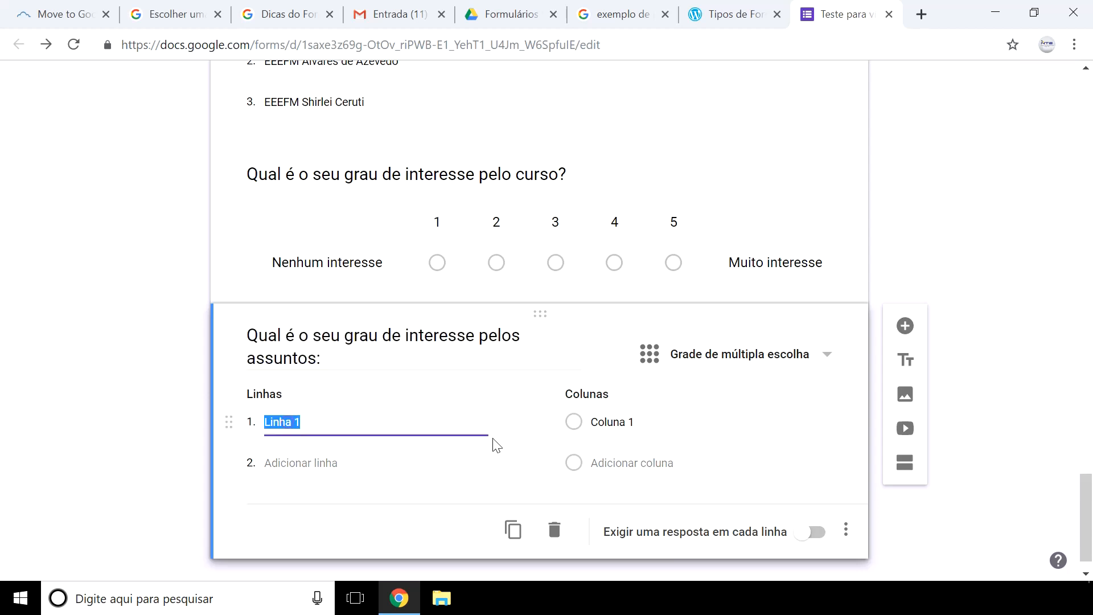
type("Filmes")
left_click(312, 461)
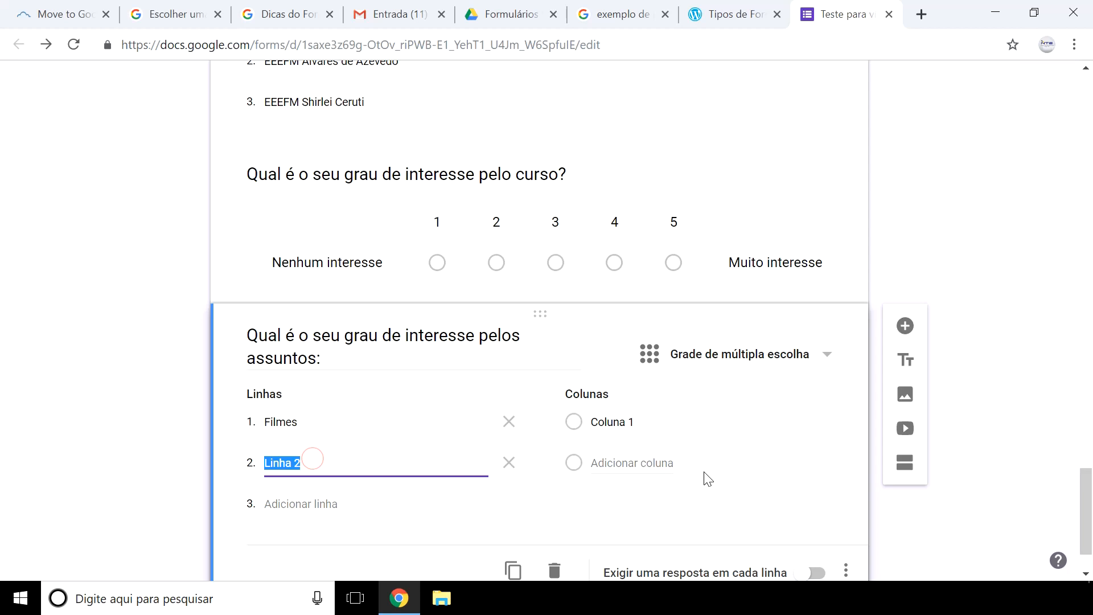
type("Séries")
left_click(324, 504)
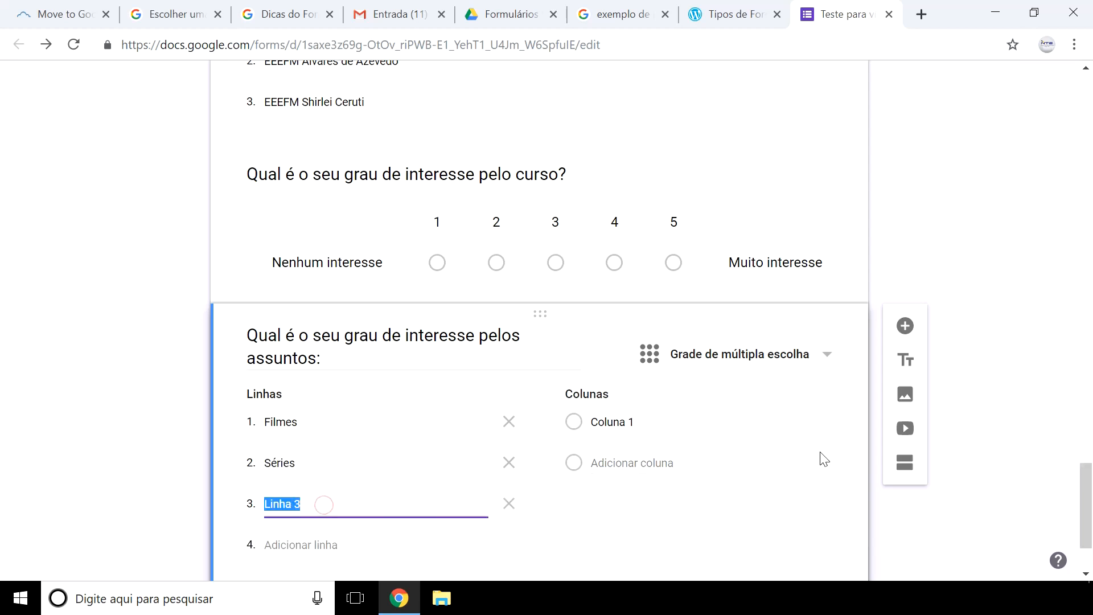
type("Livros")
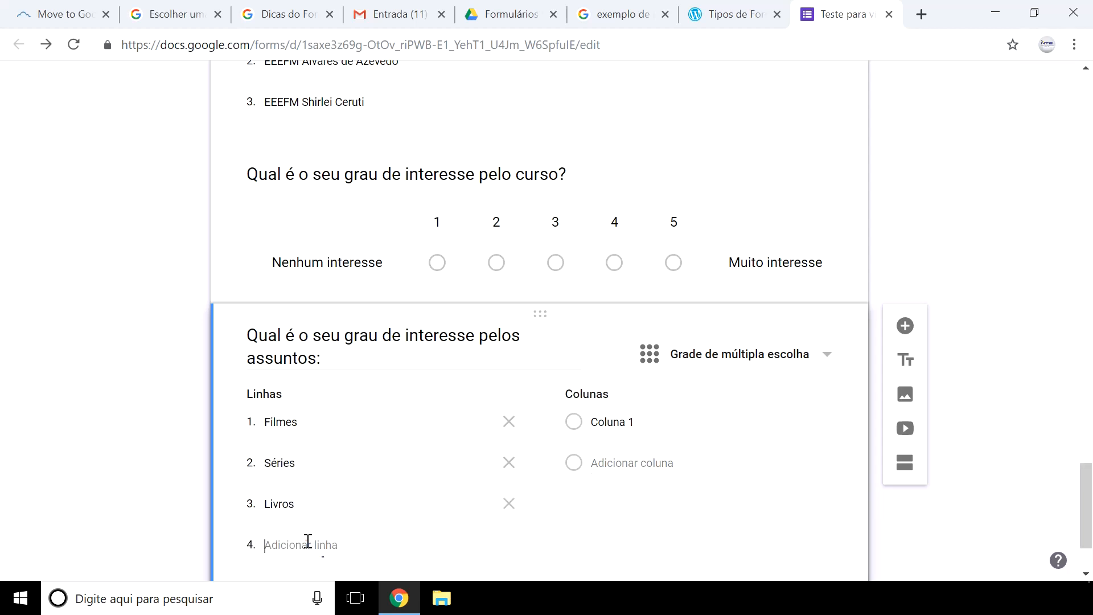
left_click(306, 544)
type("Jornais")
- Enter the grid columns "Nenhum interesse", "Pouco interesse" and "Muito interesse"
left_click(637, 421)
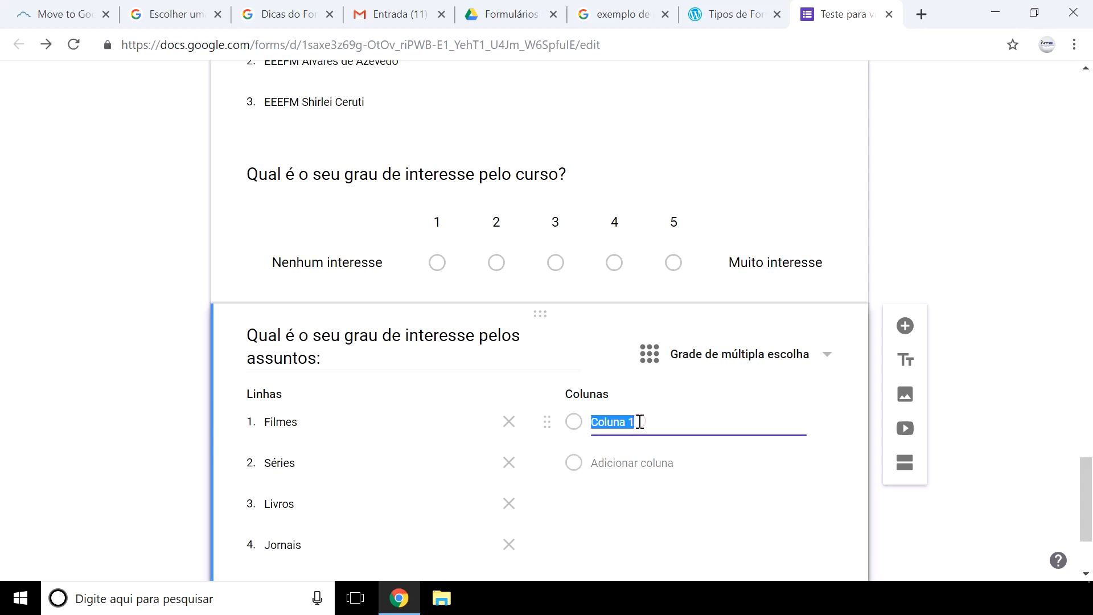
type("Nenhum interesse")
left_click(639, 462)
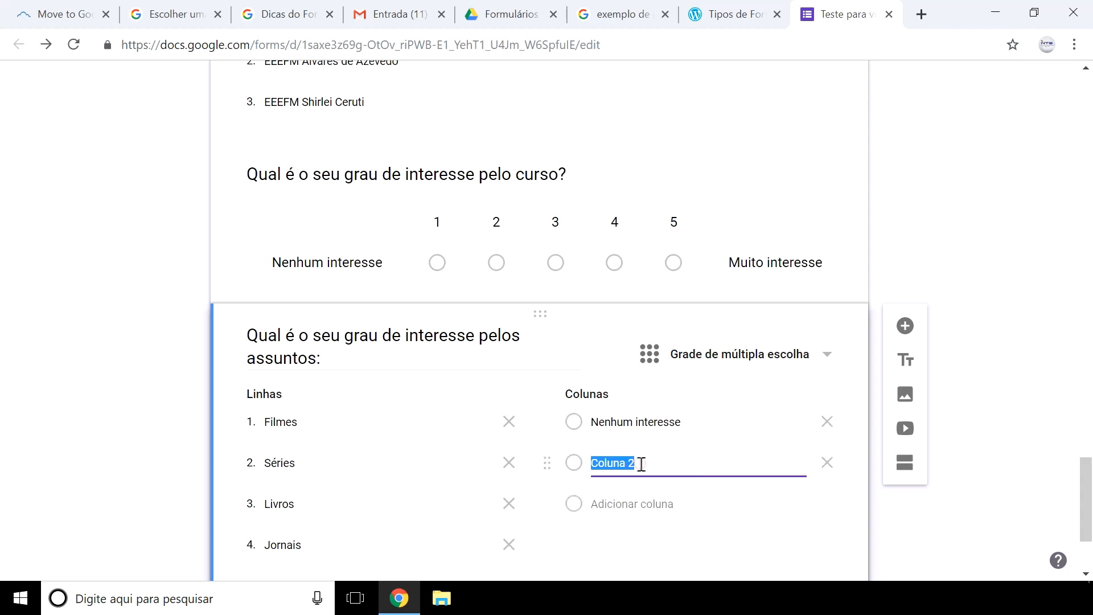
type("Pouco interesse")
left_click(644, 503)
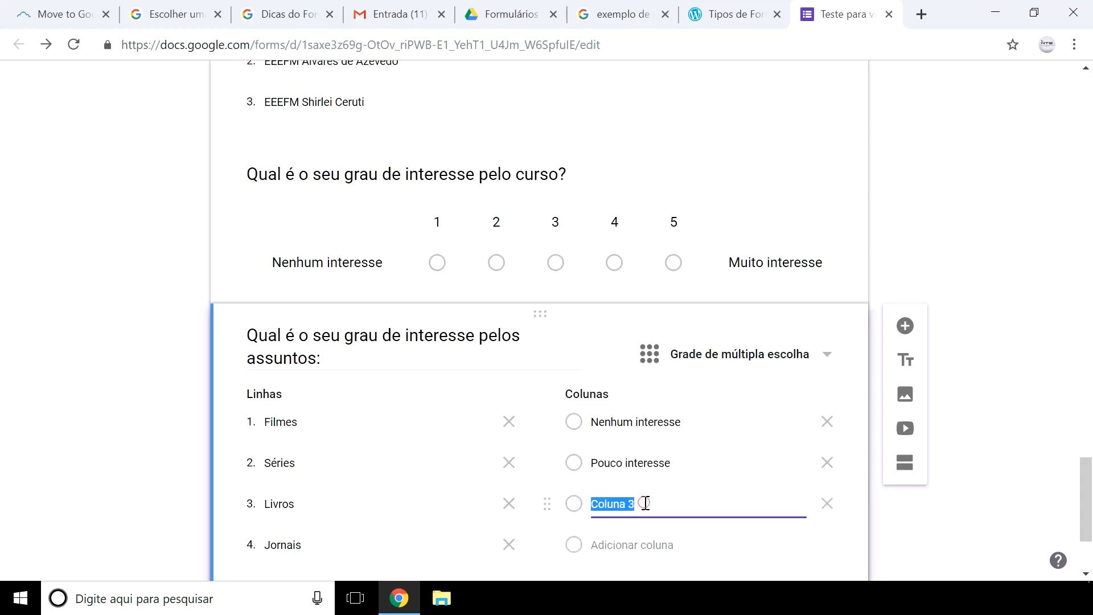
type("Muito interesse")
- Require a response in each row of the grid question and look through its additional options
scroll(429, 246, "down", 3)
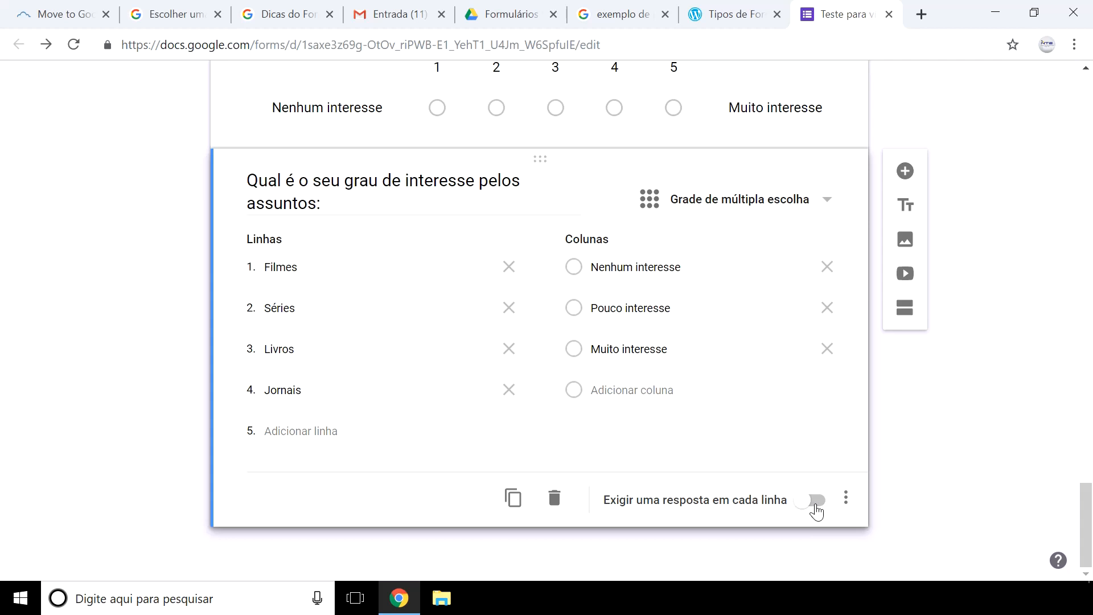
left_click(816, 505)
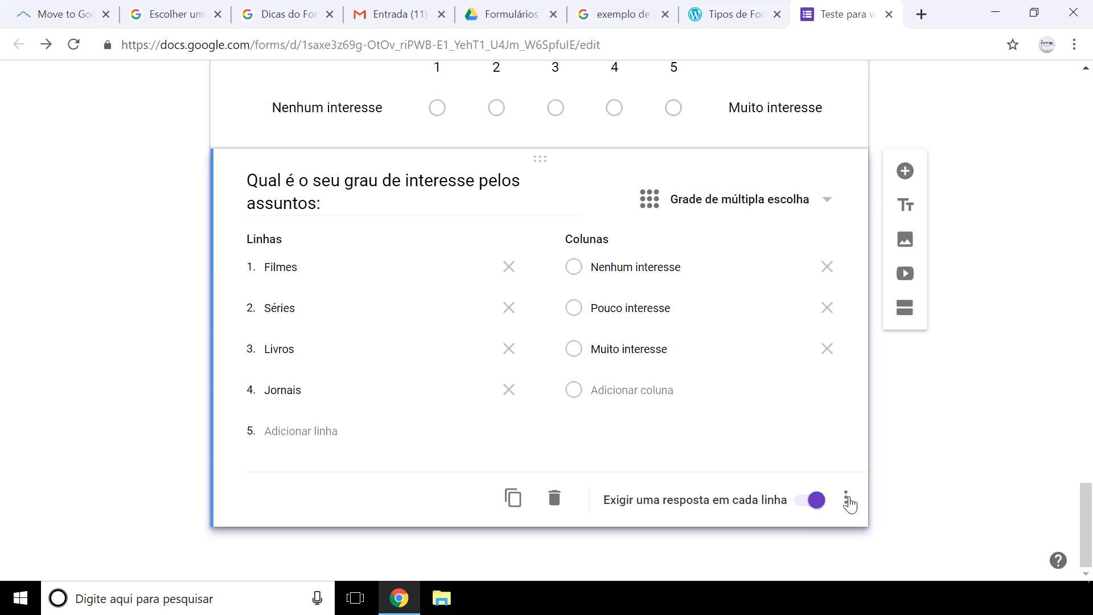
left_click(846, 499)
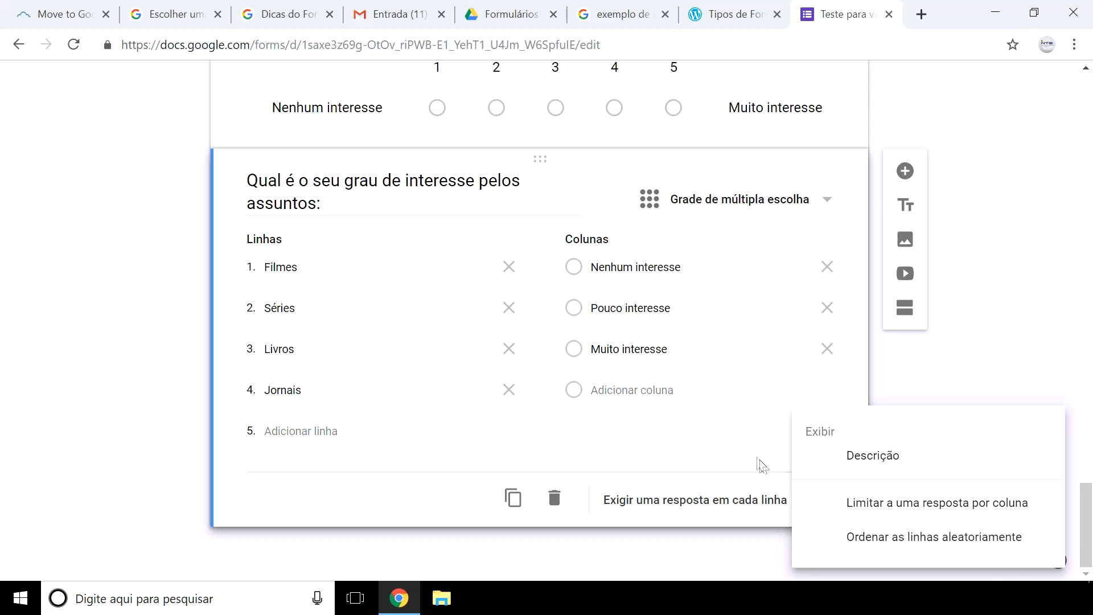
left_click(745, 458)
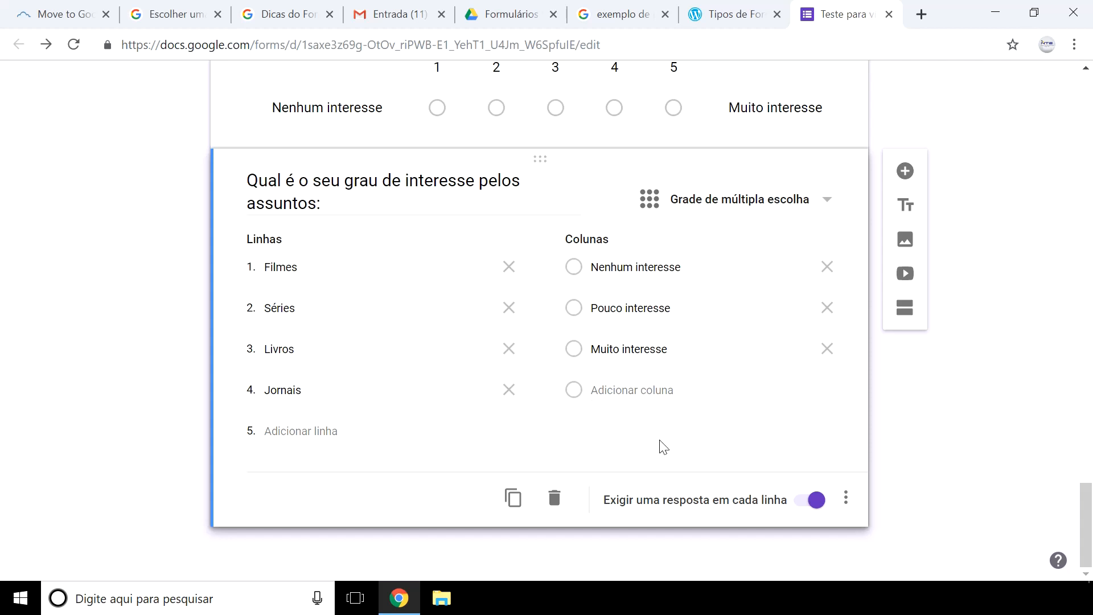
- Preview the form and examine the rows and columns of the grid question "Qual é o seu grau de interesse pelos assuntos:"
left_click(826, 95)
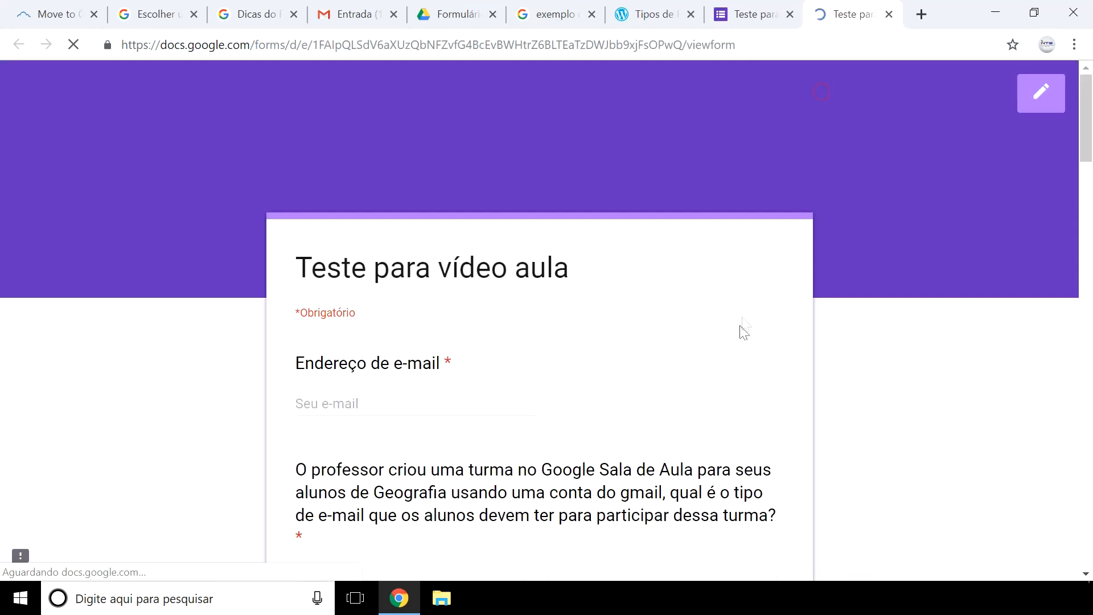
scroll(739, 346, "down", 15)
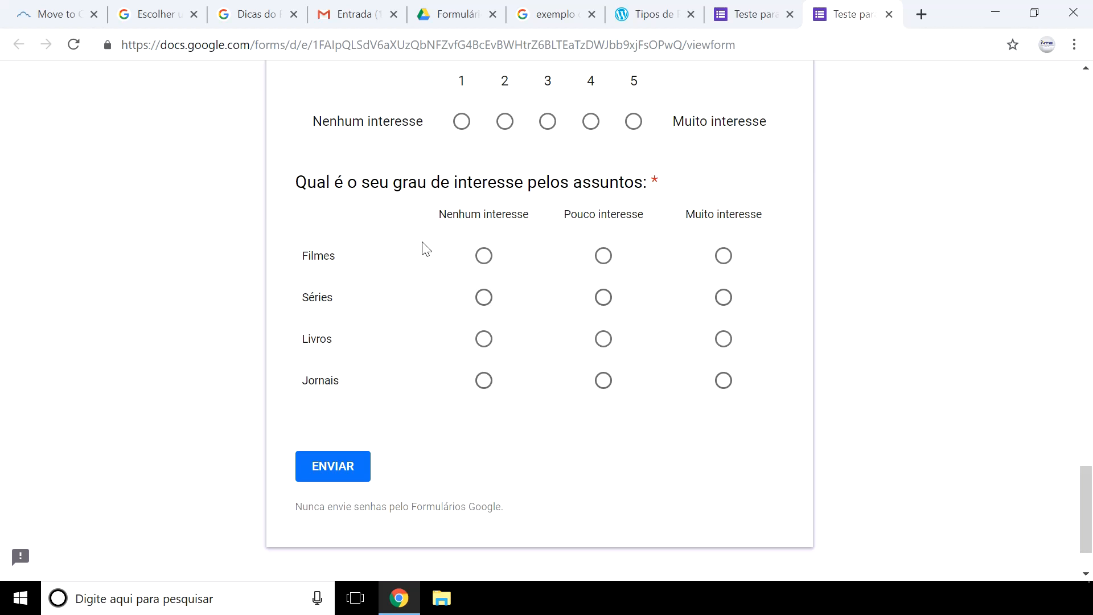
left_click_drag(334, 255, 317, 339)
left_click_drag(437, 215, 526, 215)
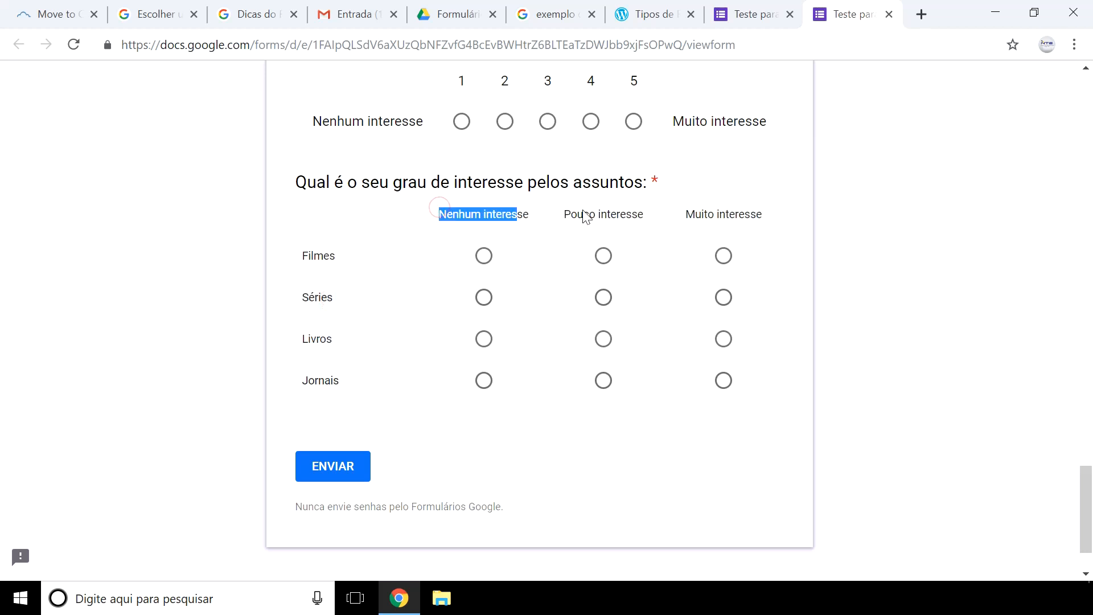
left_click(598, 210)
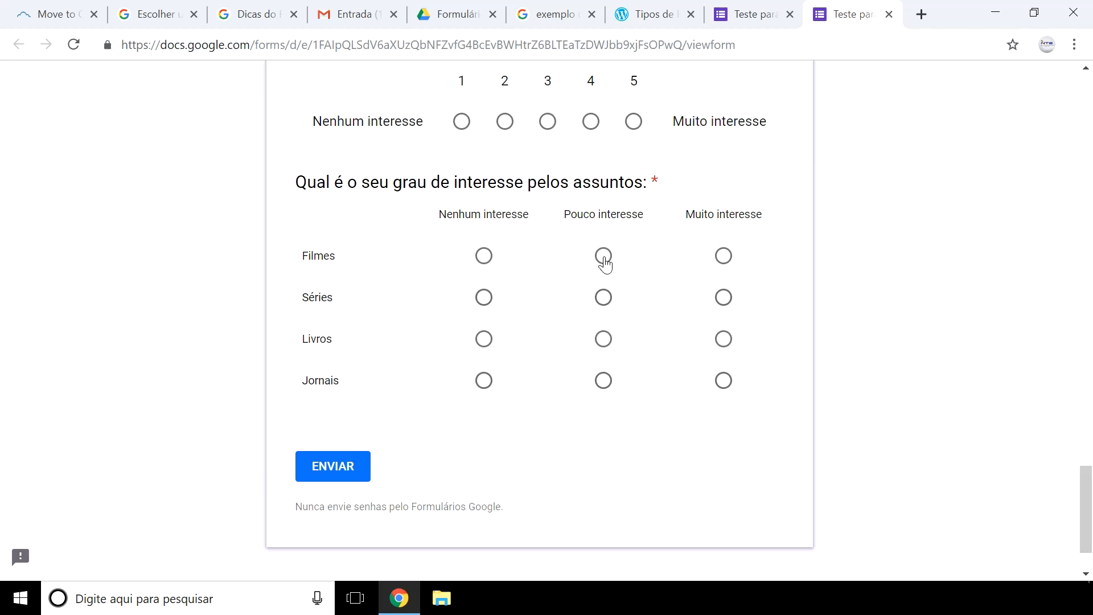
- Answer "Muito interesse" for Filmes, Séries, Livros and Jornais in the previewed grid question
left_click(724, 257)
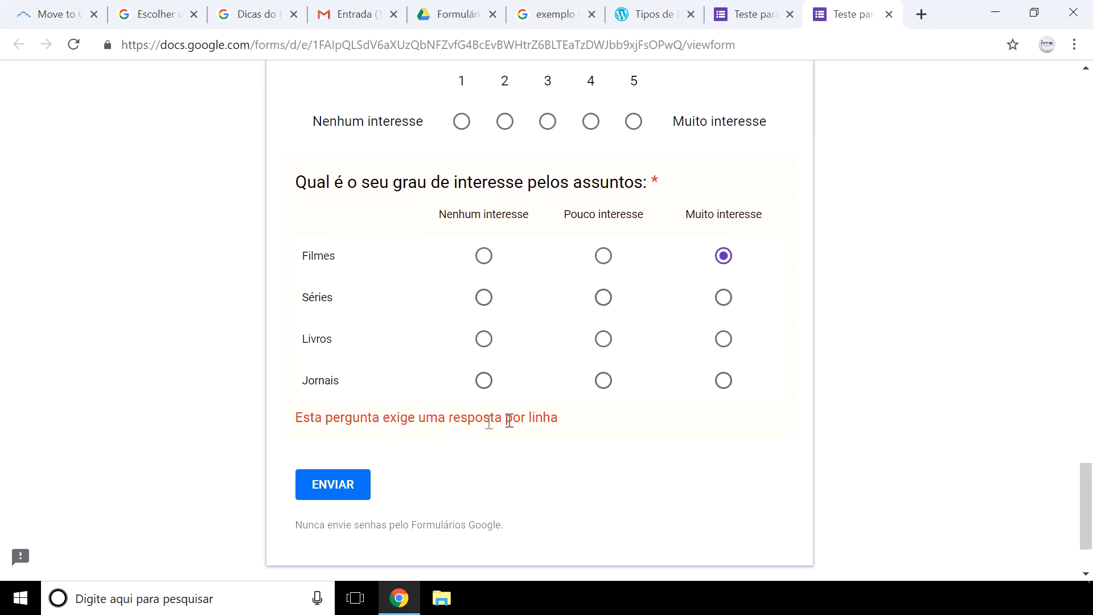
left_click(724, 297)
left_click(722, 339)
left_click(724, 381)
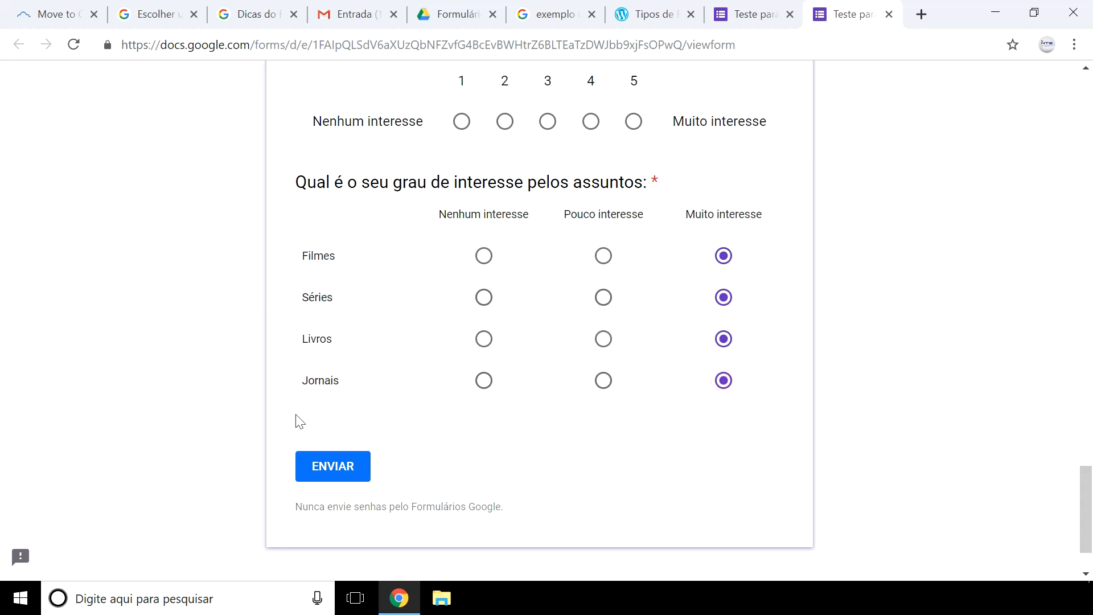
- Try other grid answers, ending with "Pouco interesse" for Filmes and "Nenhum interesse" for the other rows, and close the preview without saving
left_click(605, 383)
left_click(605, 335)
left_click(603, 297)
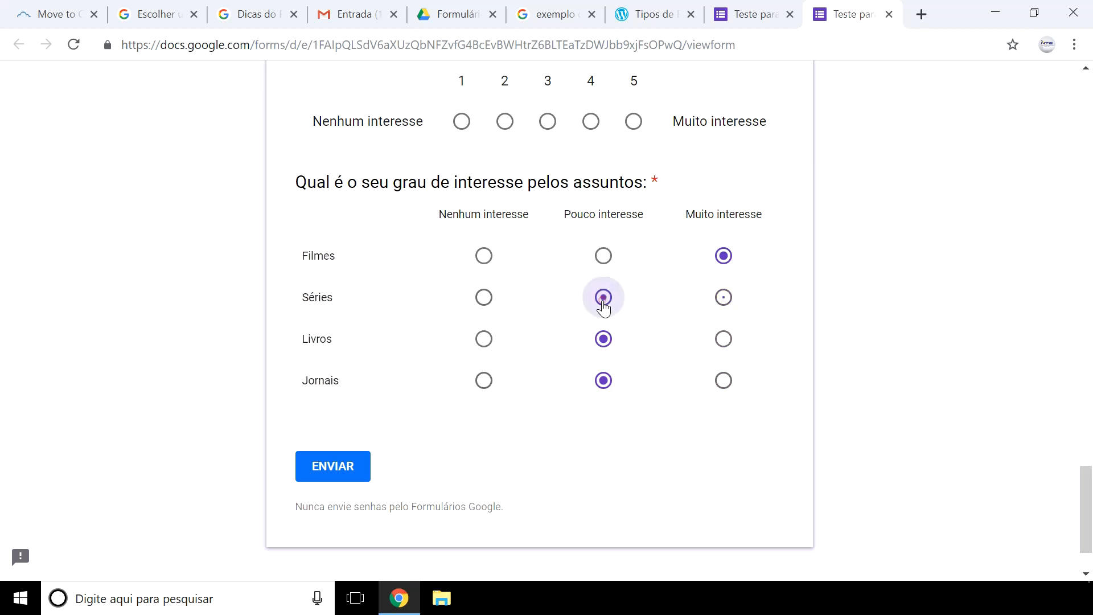
left_click(603, 256)
left_click(484, 297)
left_click(484, 339)
left_click(483, 380)
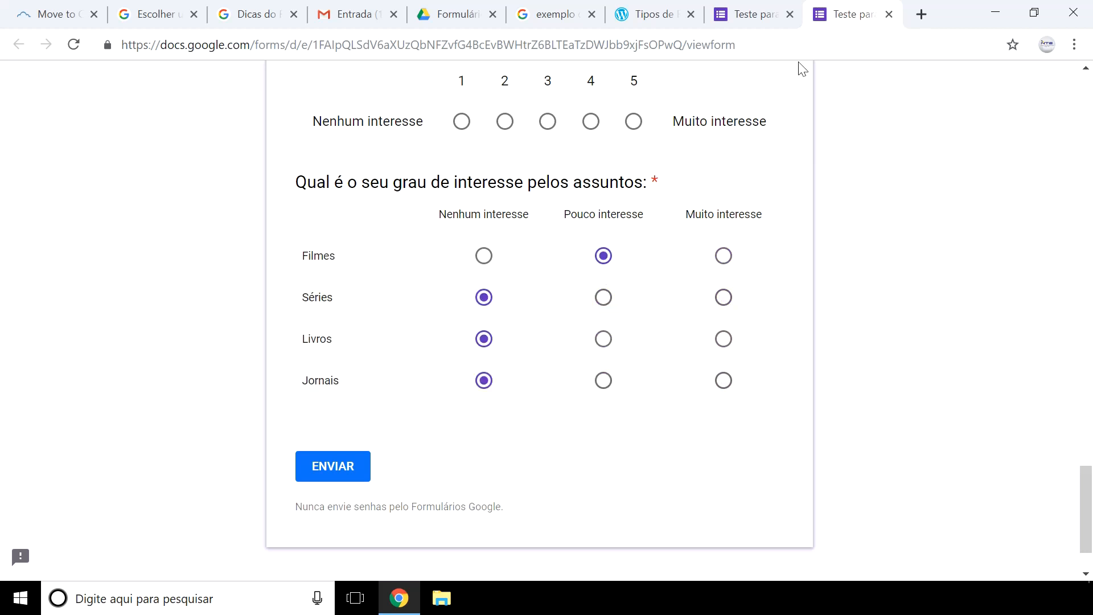
left_click(886, 19)
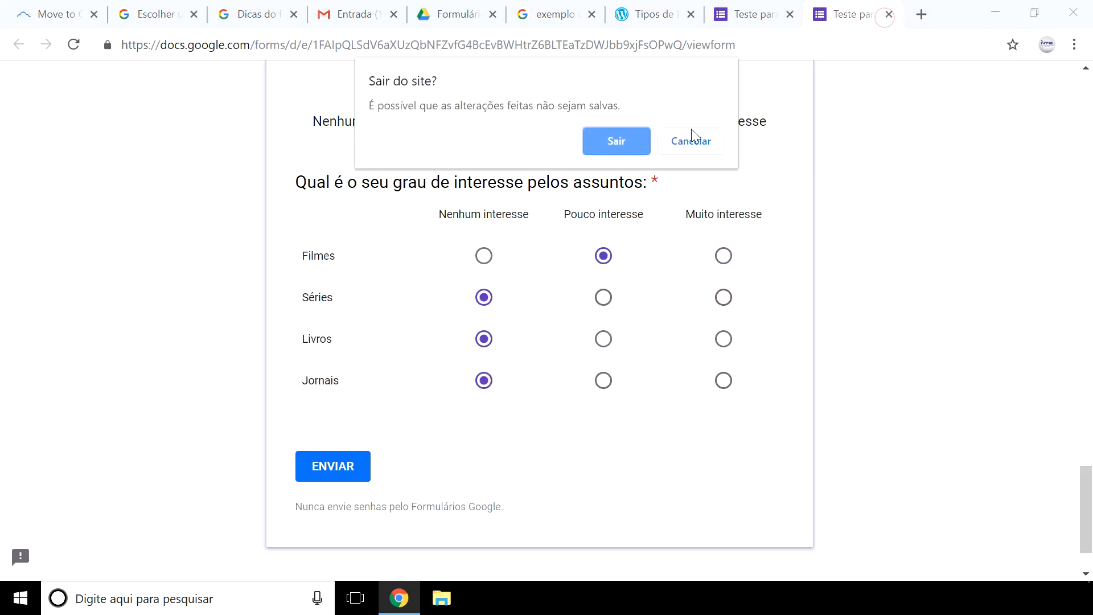
left_click(609, 150)
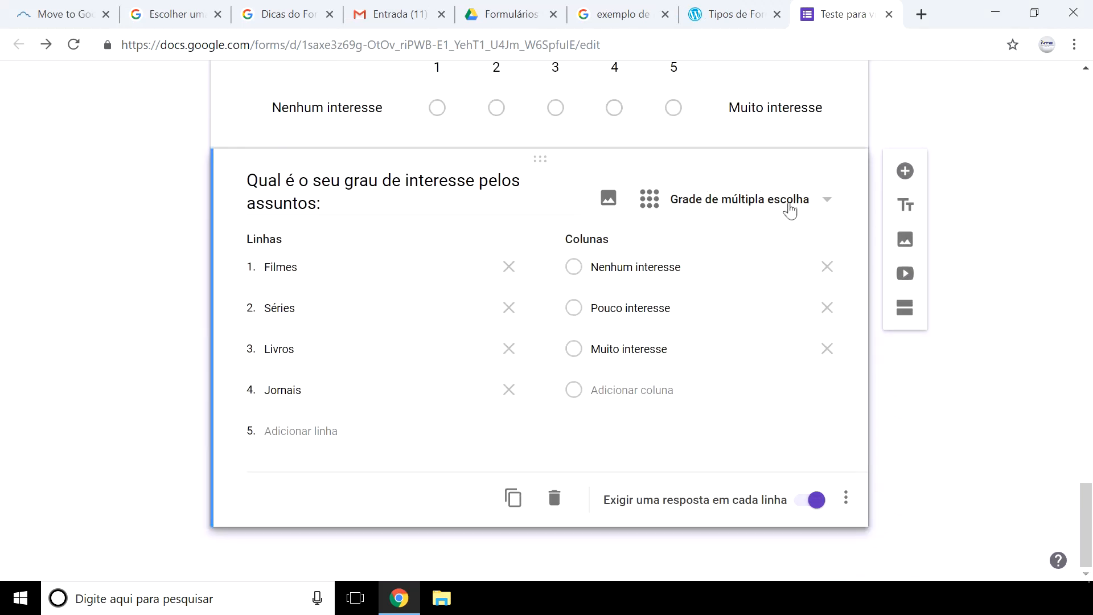
- Change the grid question's type to "Grade da caixa de seleção" and look through its additional options
left_click(790, 211)
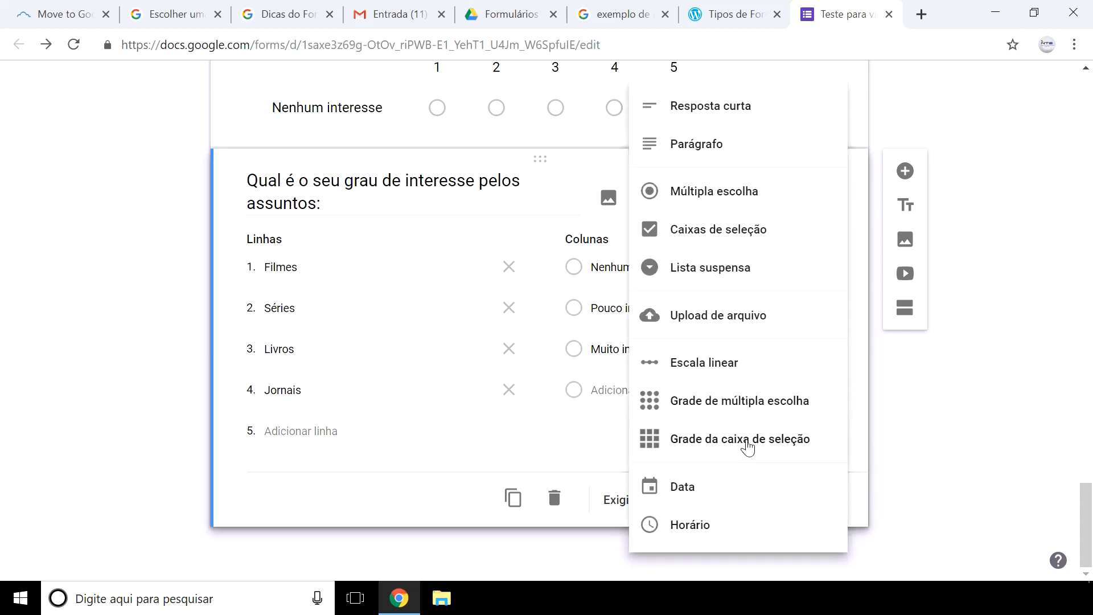
left_click(748, 448)
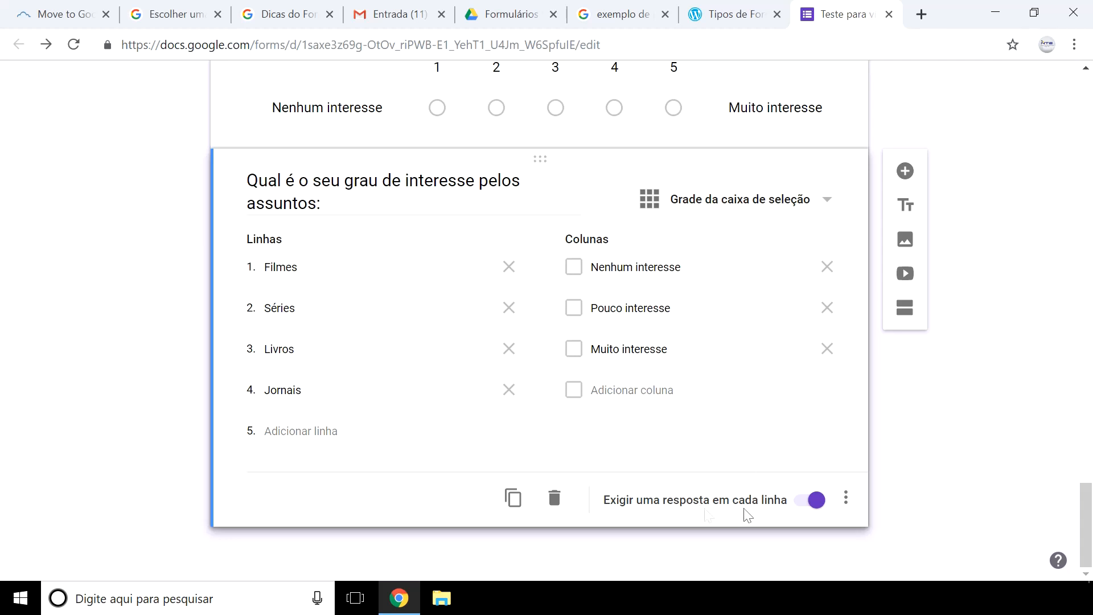
left_click(847, 499)
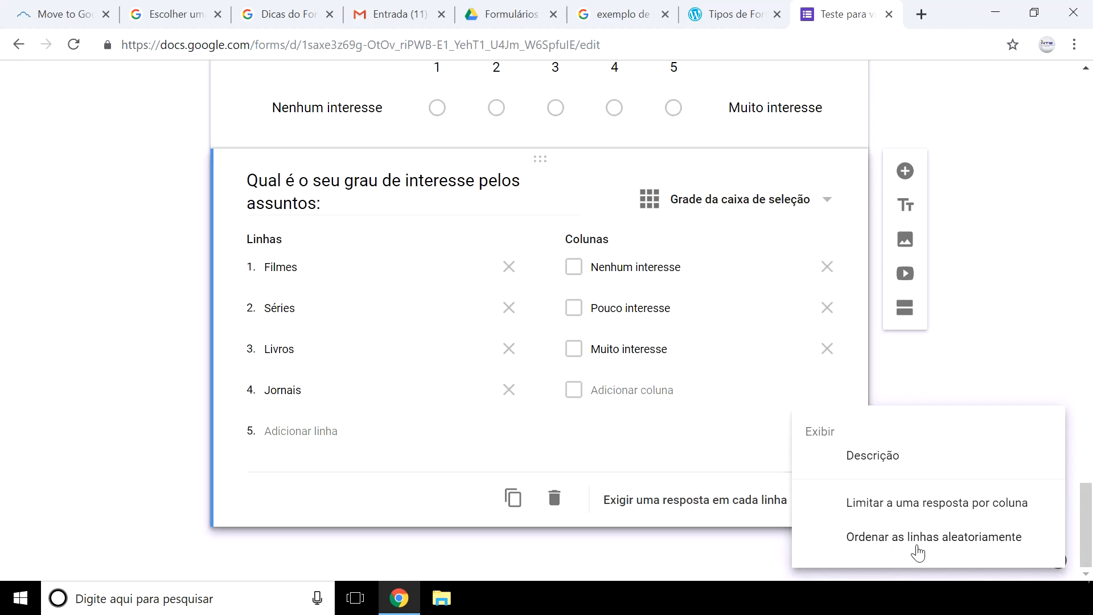
left_click(715, 460)
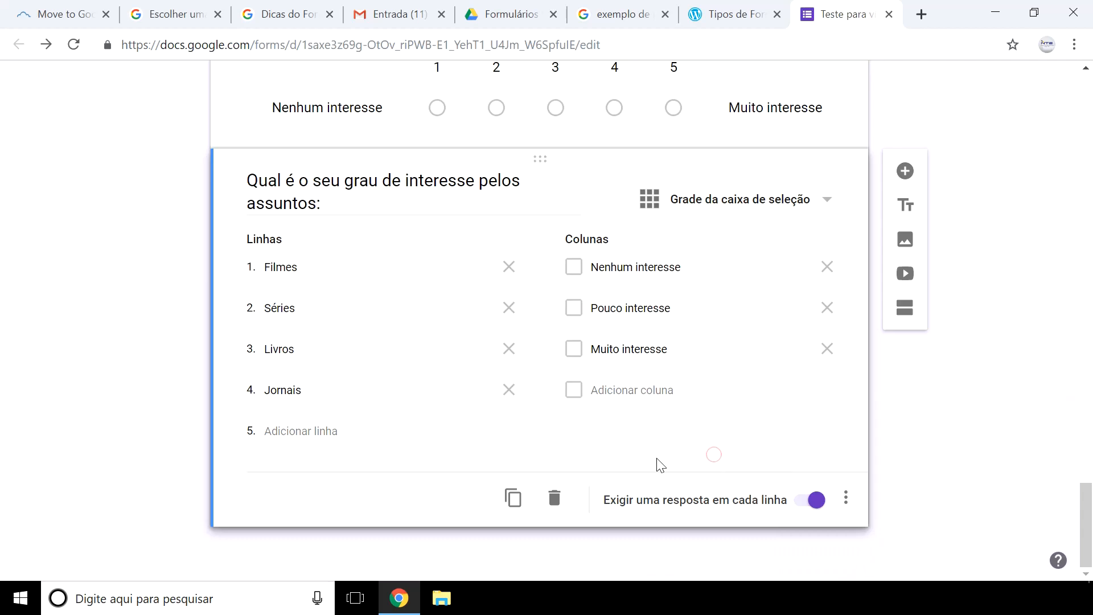
- Preview the form again and go to the checkbox grid question at its end
scroll(658, 466, "up", 20)
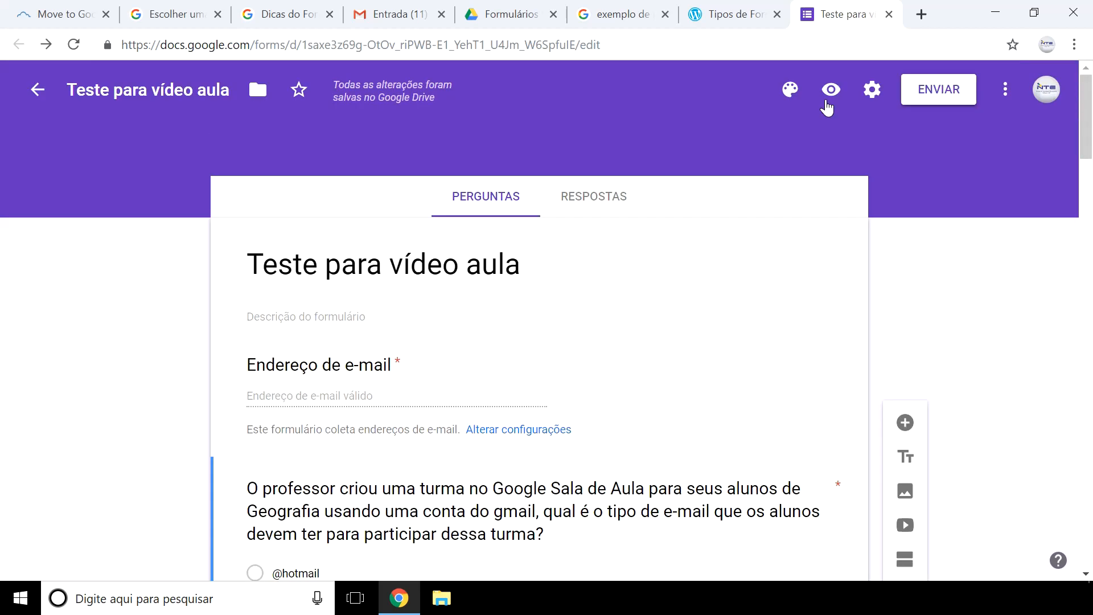
left_click(826, 94)
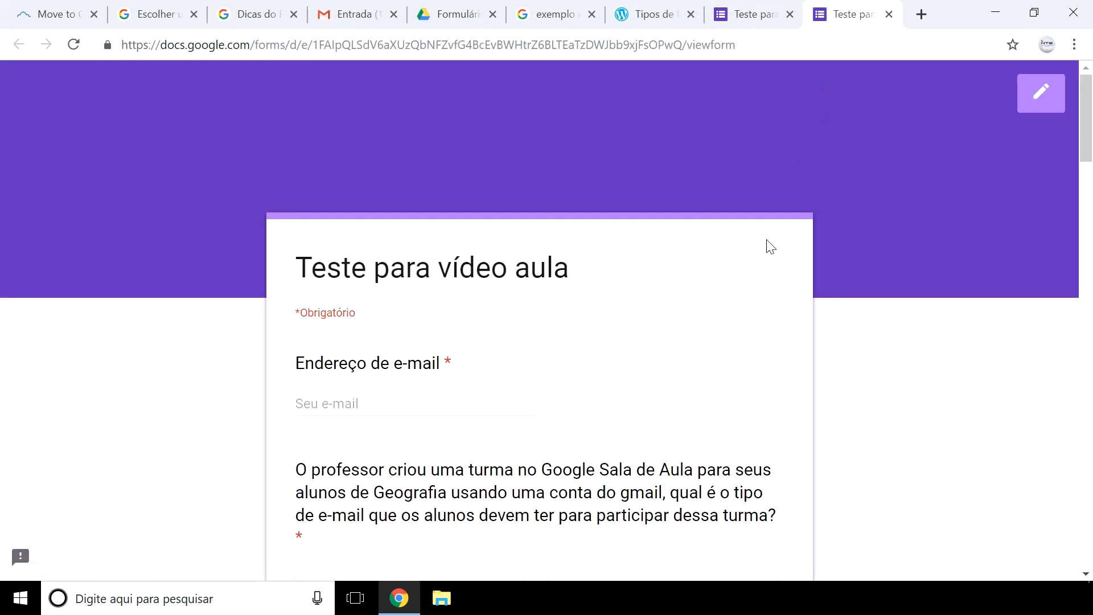
scroll(768, 245, "down", 10)
scroll(769, 246, "down", 10)
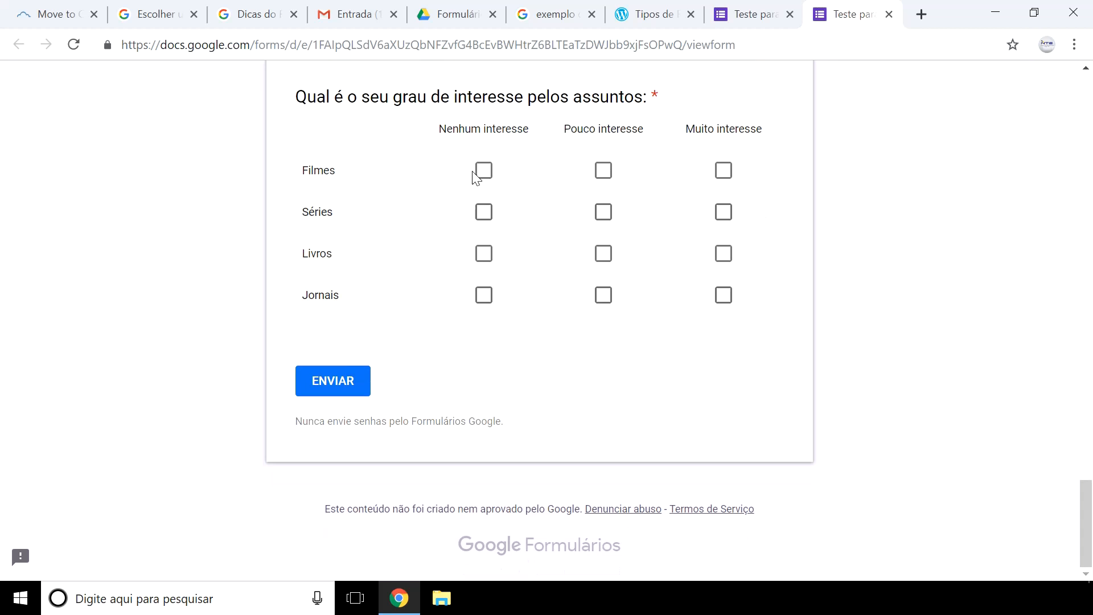
- In the previewed checkbox grid, tick all three columns for Filmes and Séries and "Pouco interesse" for Livros and Jornais
left_click(483, 172)
left_click(604, 172)
left_click(604, 214)
left_click(604, 255)
left_click(605, 296)
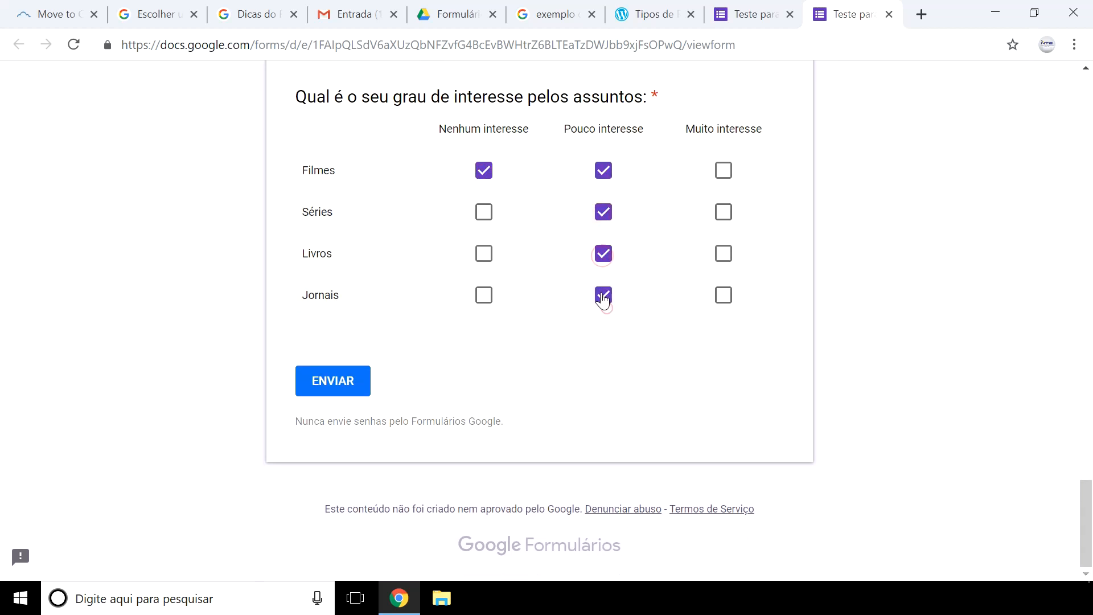
left_click(723, 171)
left_click(485, 213)
left_click(723, 218)
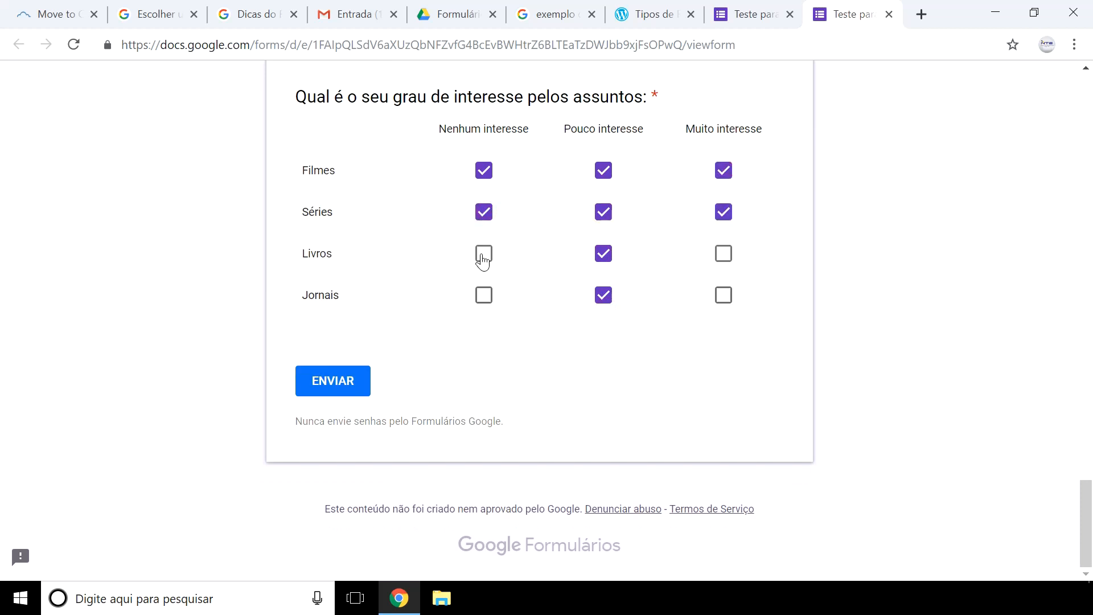